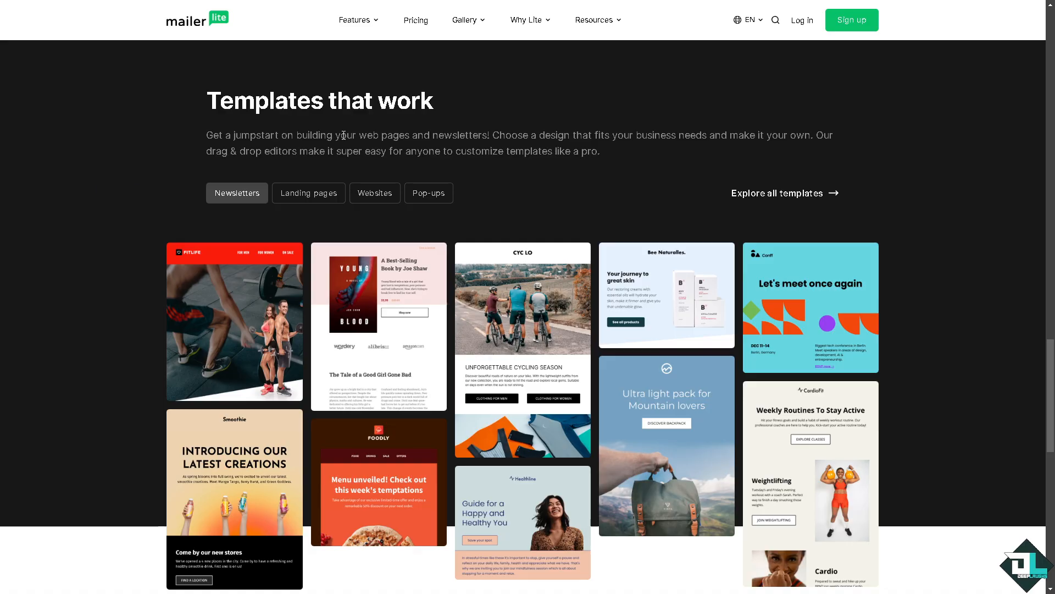
Step: Open the MailerLite login page and go to the sign-up for a new account
click(801, 26)
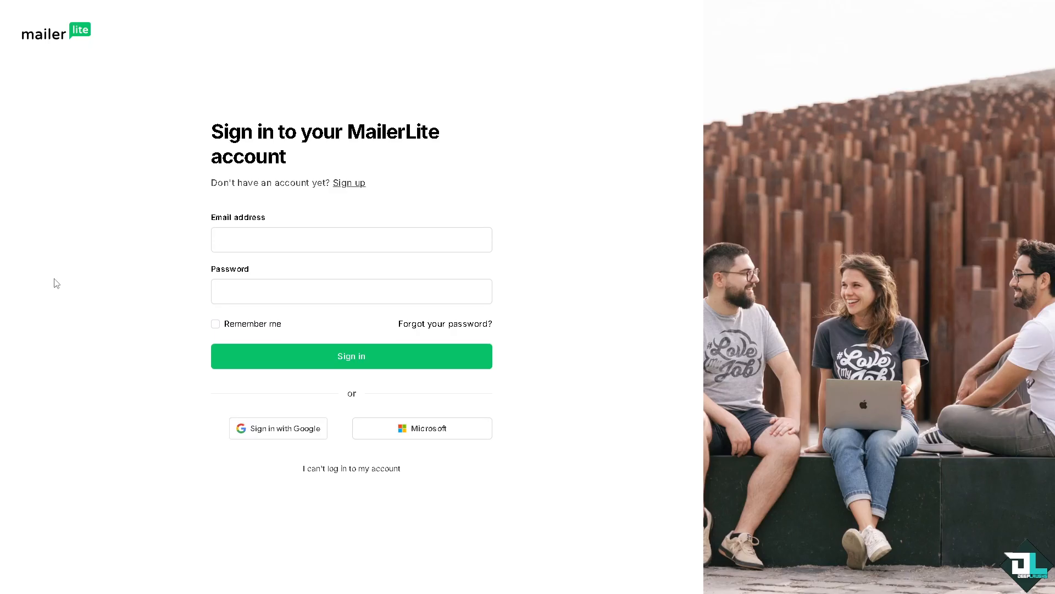
click(355, 186)
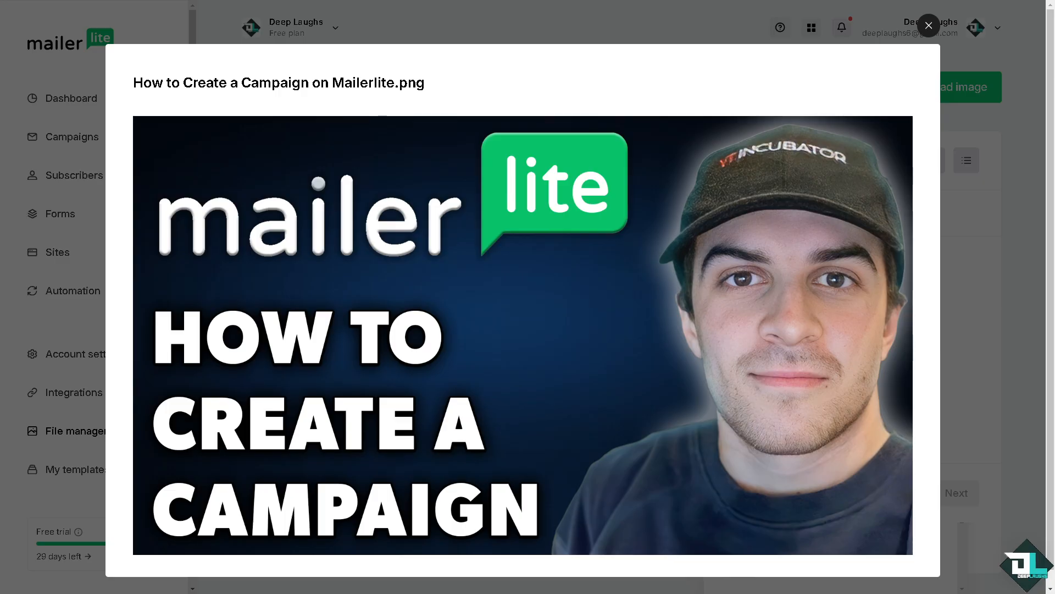
Step: Close the image preview and create a new regular campaign in the Campaigns section
click(929, 27)
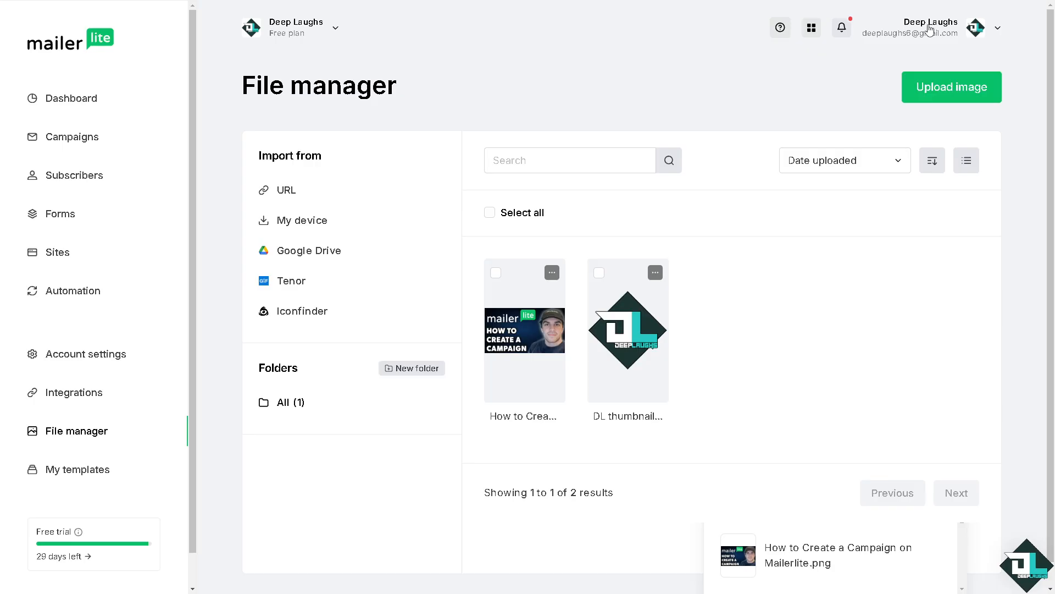
click(64, 142)
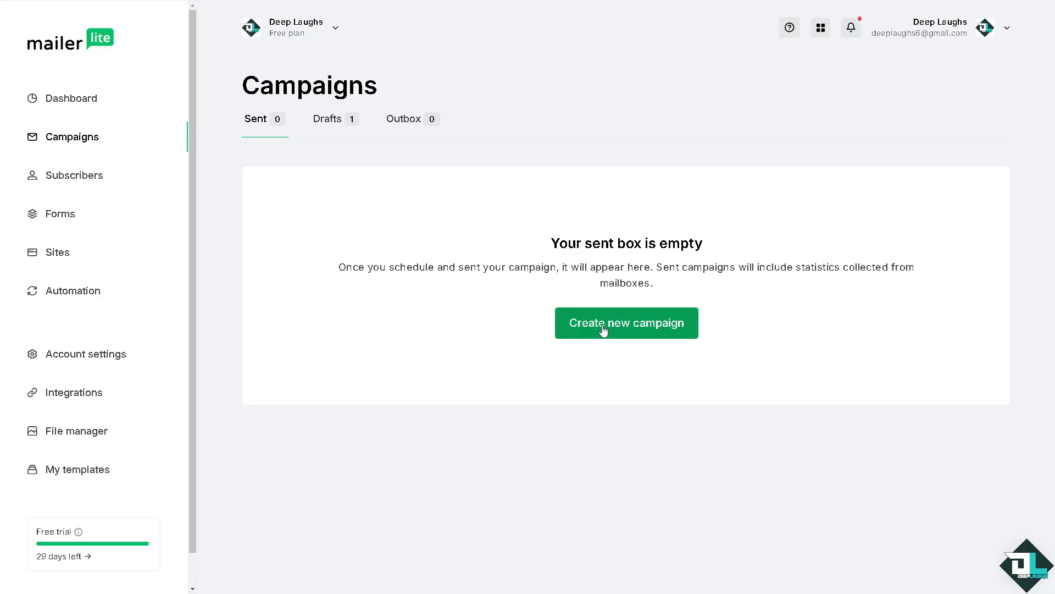
click(640, 329)
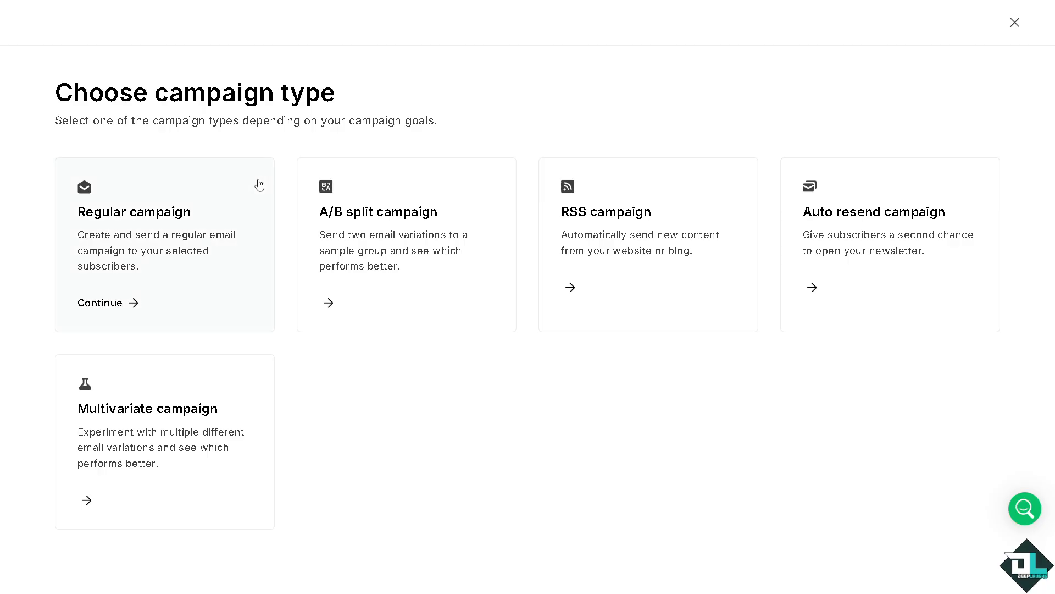
click(116, 312)
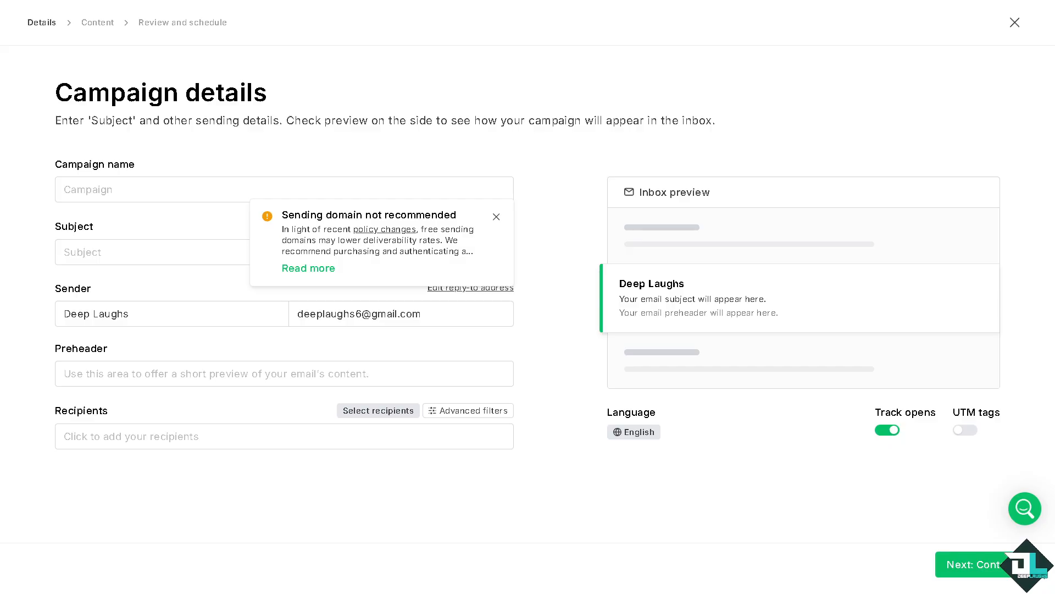
Step: Name the campaign "How to Create a Campaign on Mailerlite" and dismiss the sending domain notice
click(159, 182)
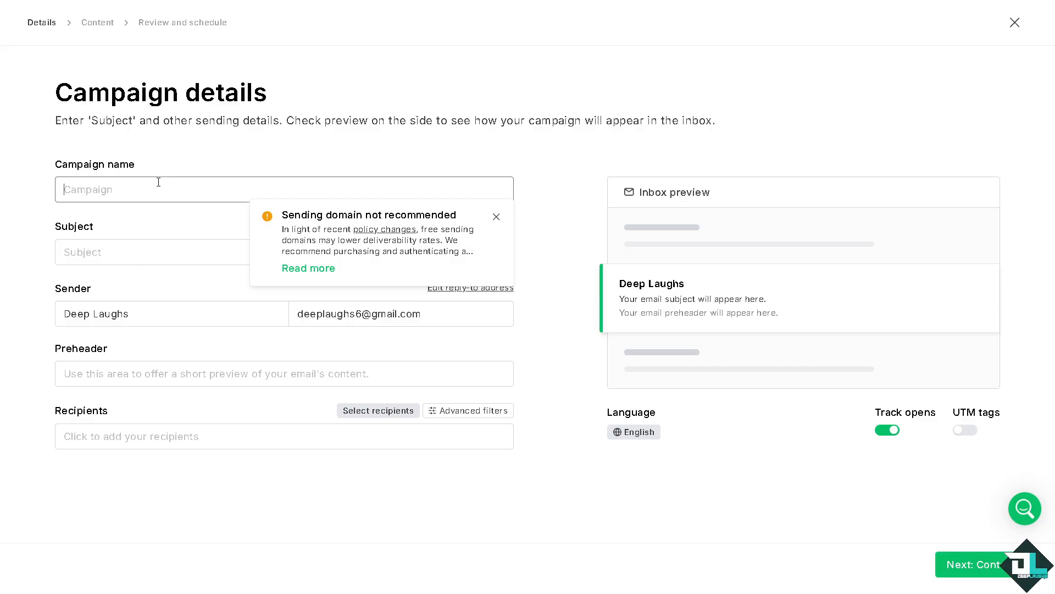
text(How to Create a Campaign on Mailerlite)
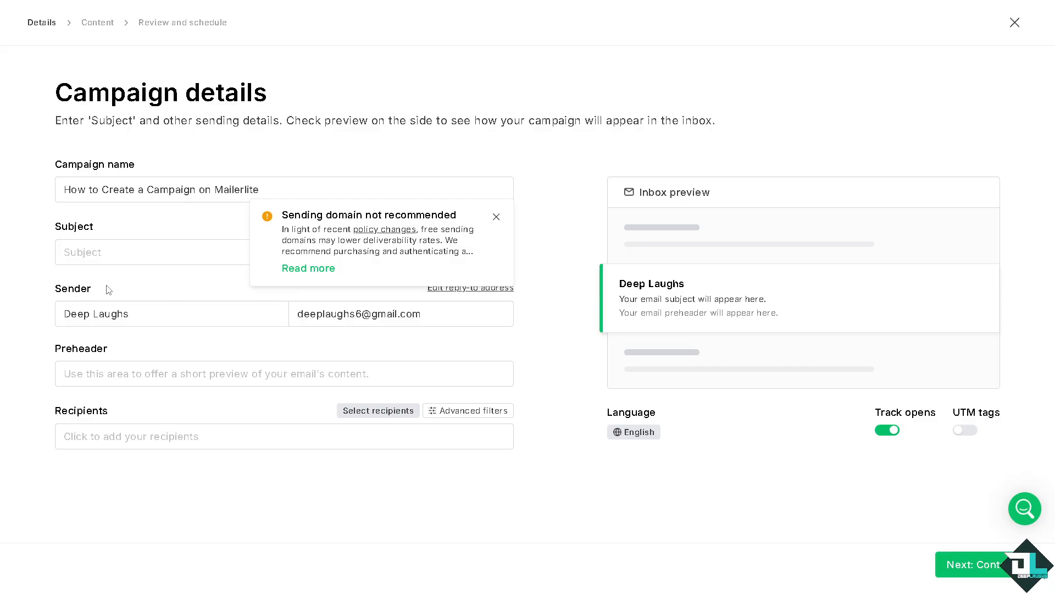
click(497, 218)
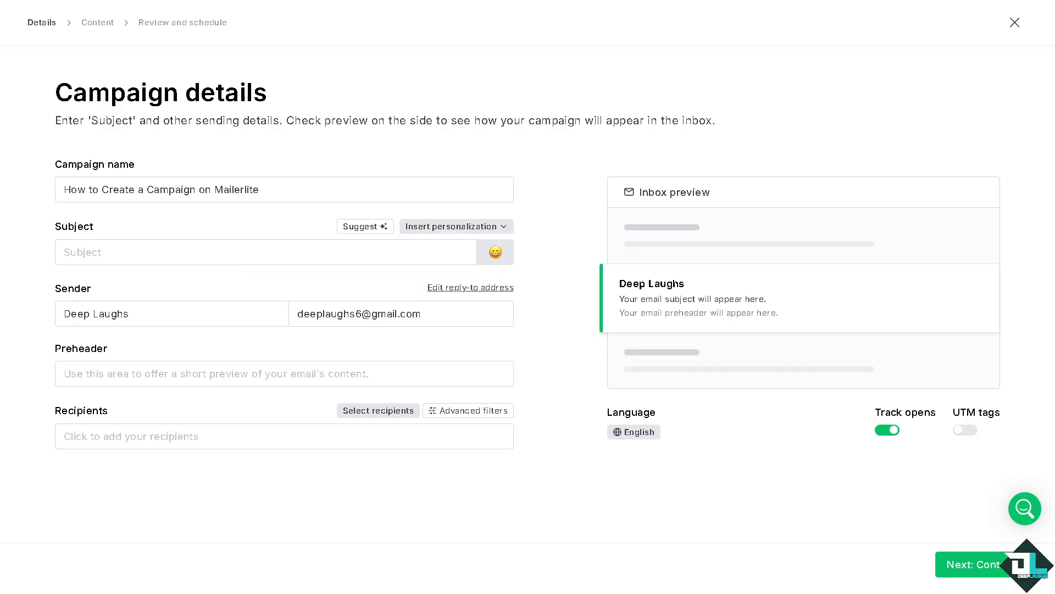
Step: Set the subject to "How to Create a Campaign on Mailerlite" and add the sunglasses smiley emoji at its end
click(164, 249)
text(How to Create a Campaign on Mailerlite)
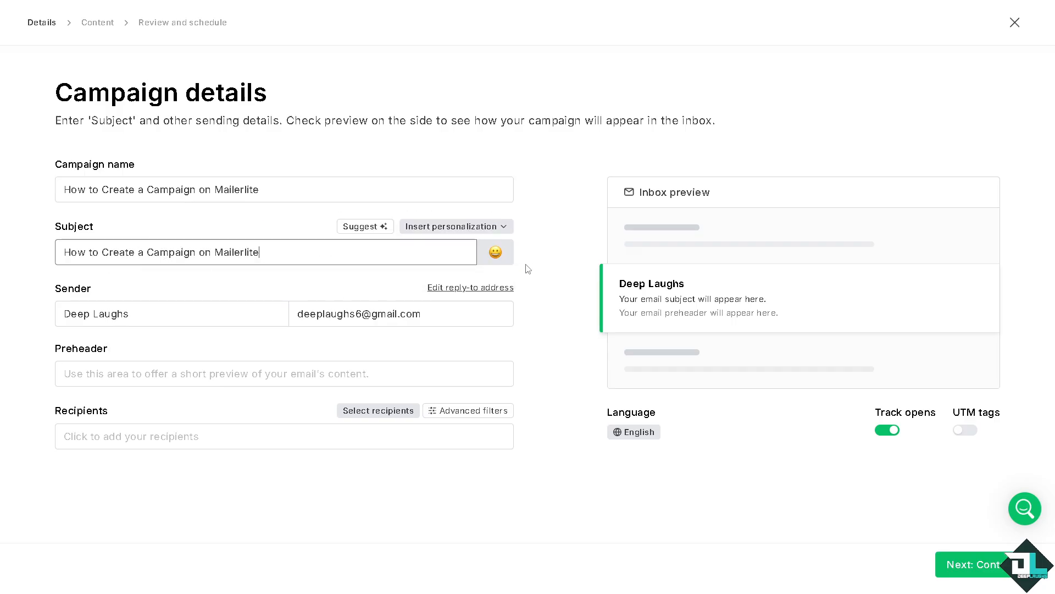
click(495, 256)
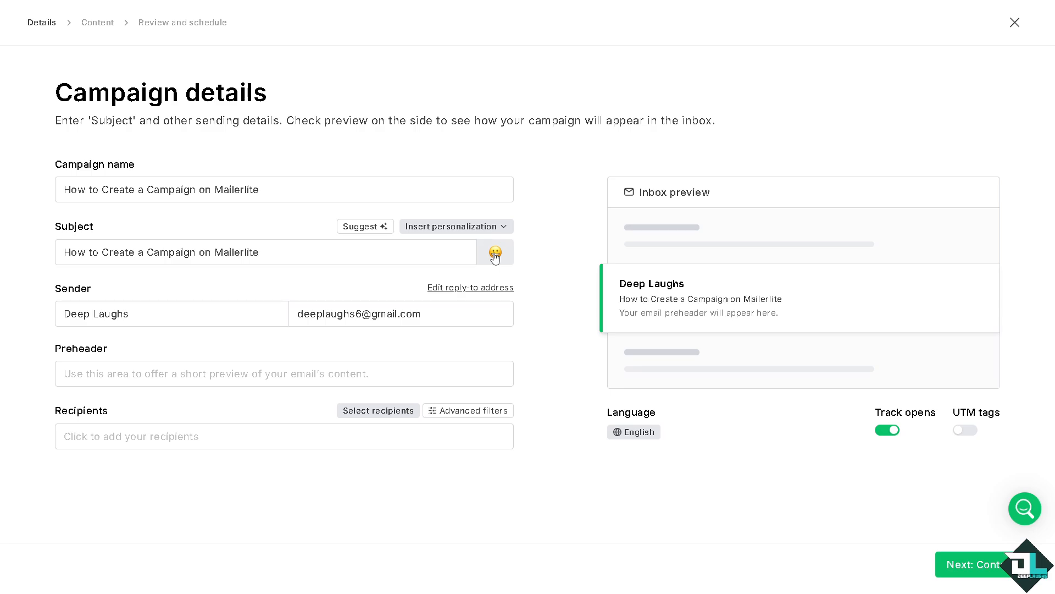
click(495, 256)
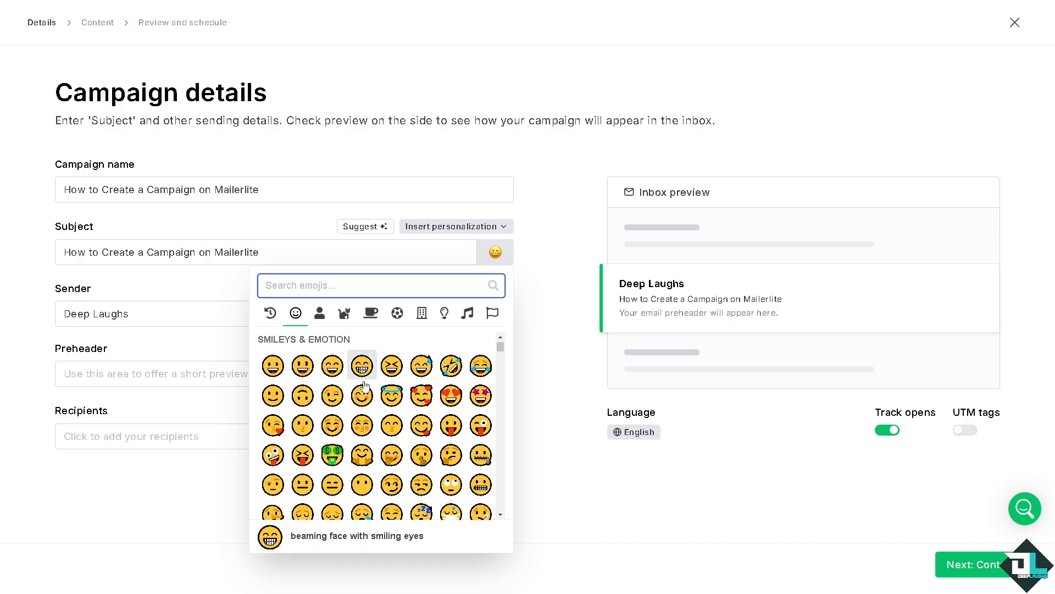
scroll(362, 380, down, 3)
click(362, 408)
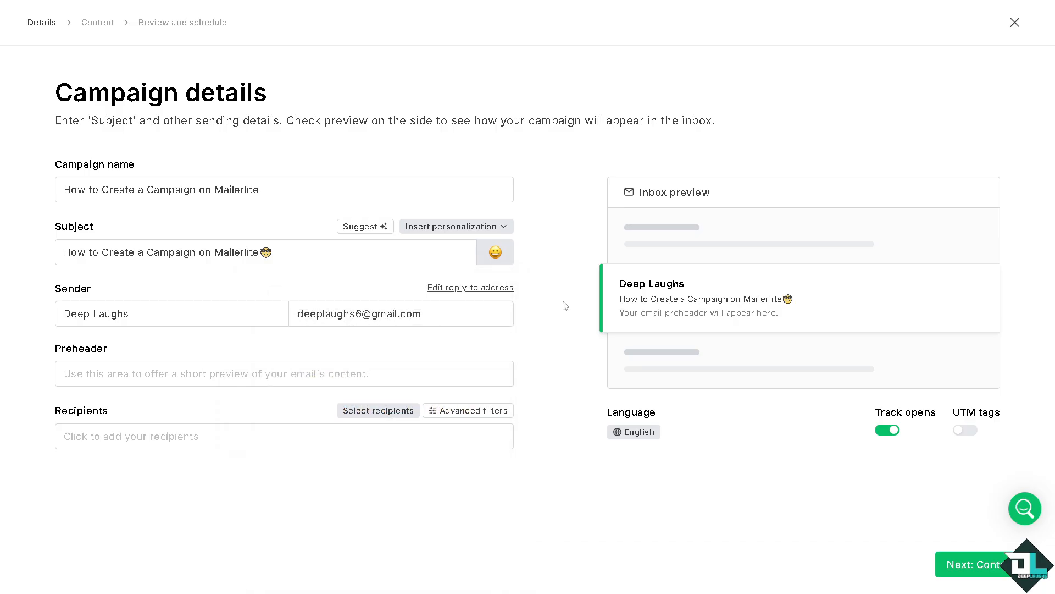
Step: Set the preheader to "How to Create a Campaign on Mailerlite" and choose all active subscribers as recipients
click(110, 378)
text(How to Create a Campaign on Mailerlite)
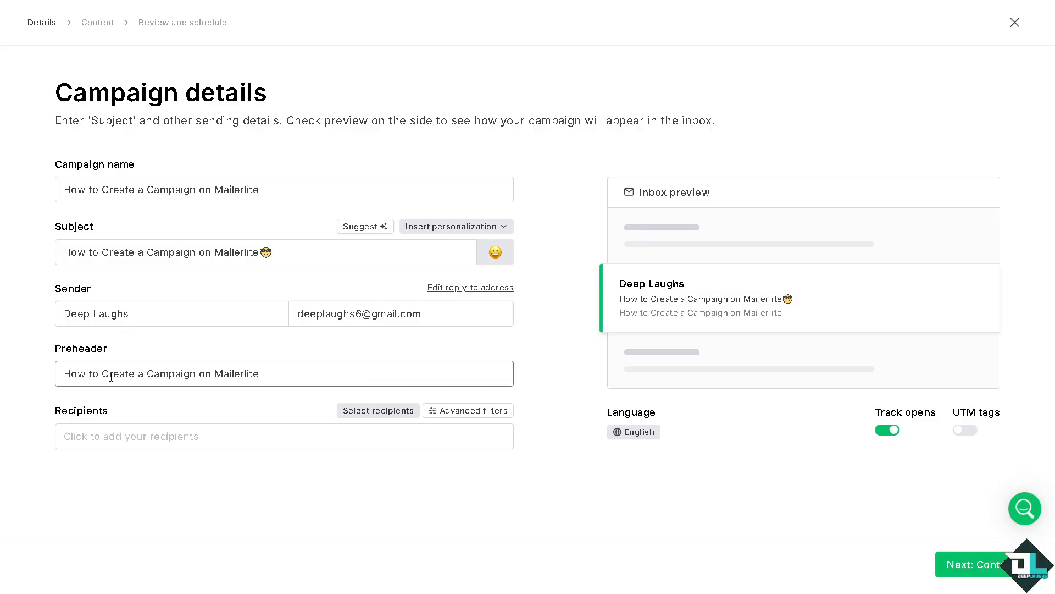
click(104, 440)
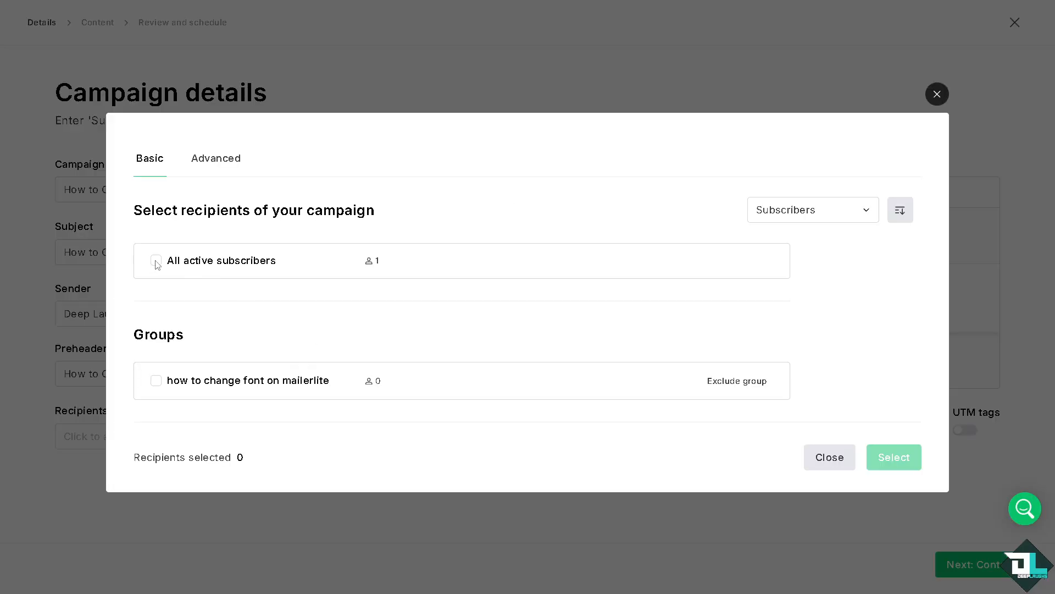
click(156, 262)
click(911, 456)
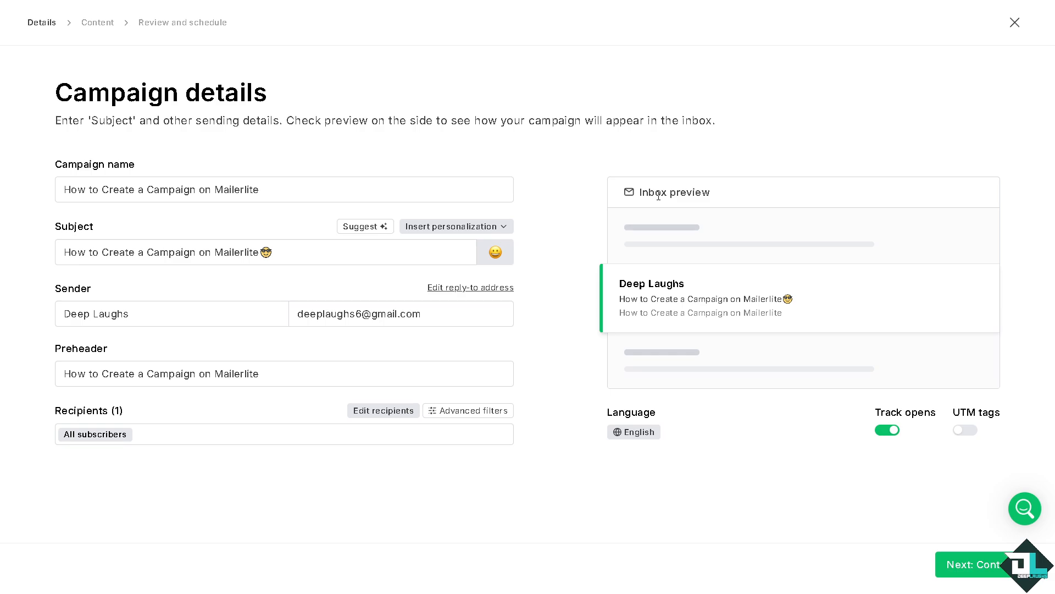
Step: Enable UTM tags for the campaign and continue to the email content stage
click(973, 435)
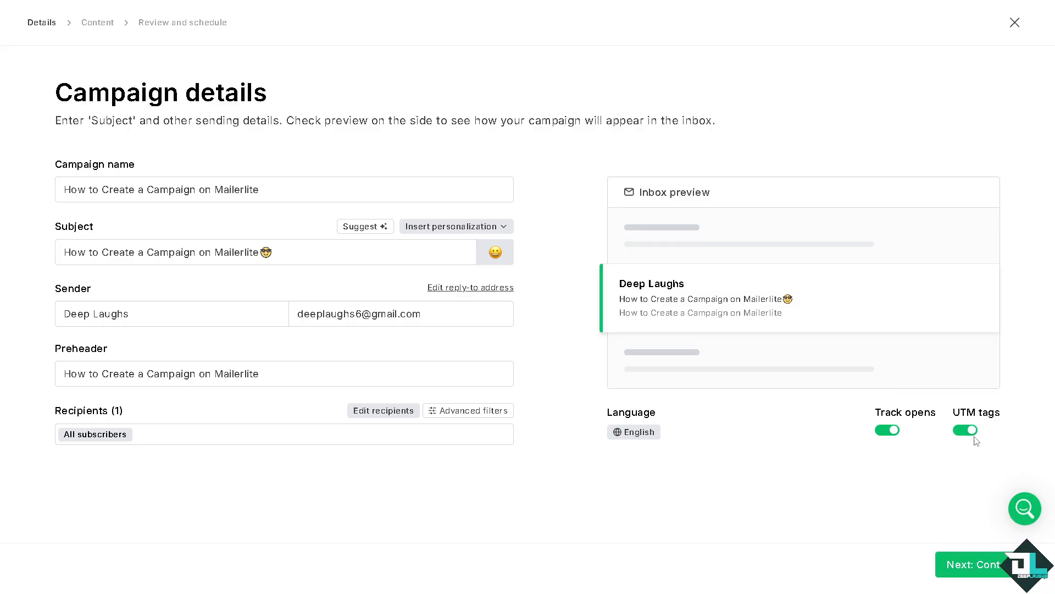
click(973, 566)
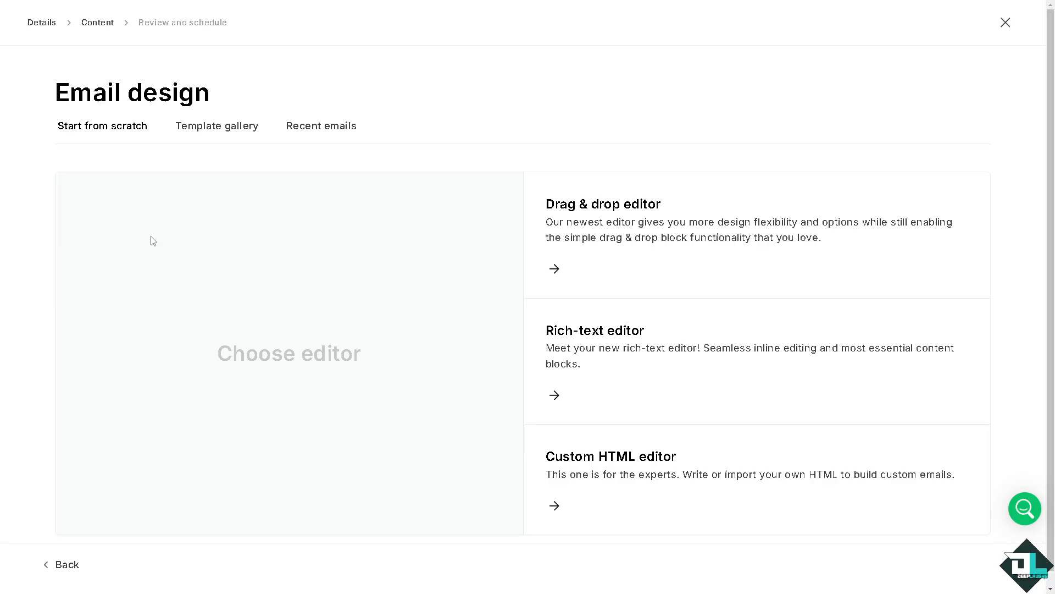
Step: Browse the template gallery's Black Friday, Announcements, Blog and updates, Business and E-commerce categories
click(218, 134)
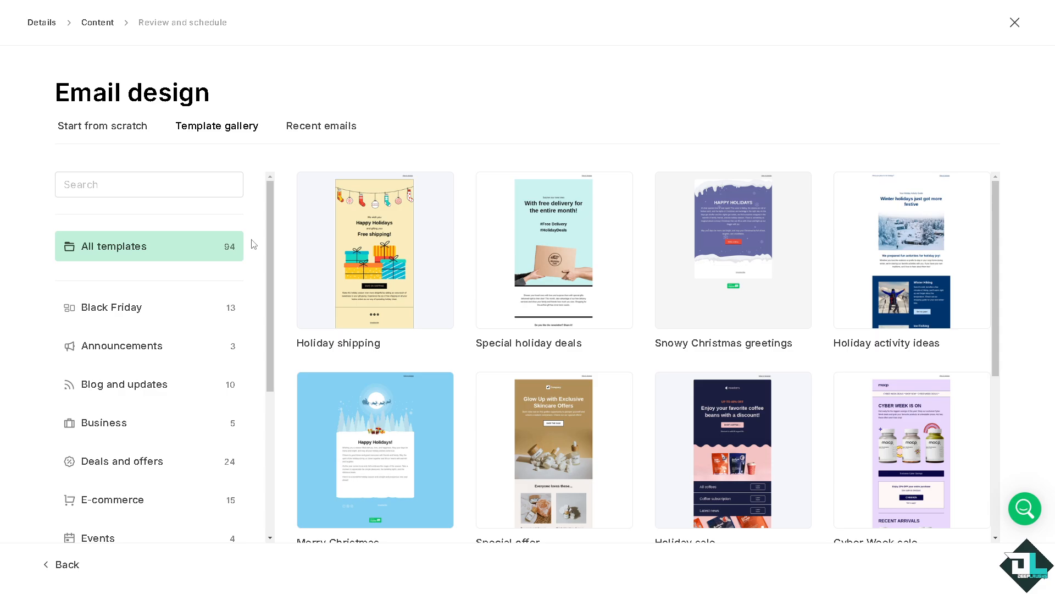
click(127, 308)
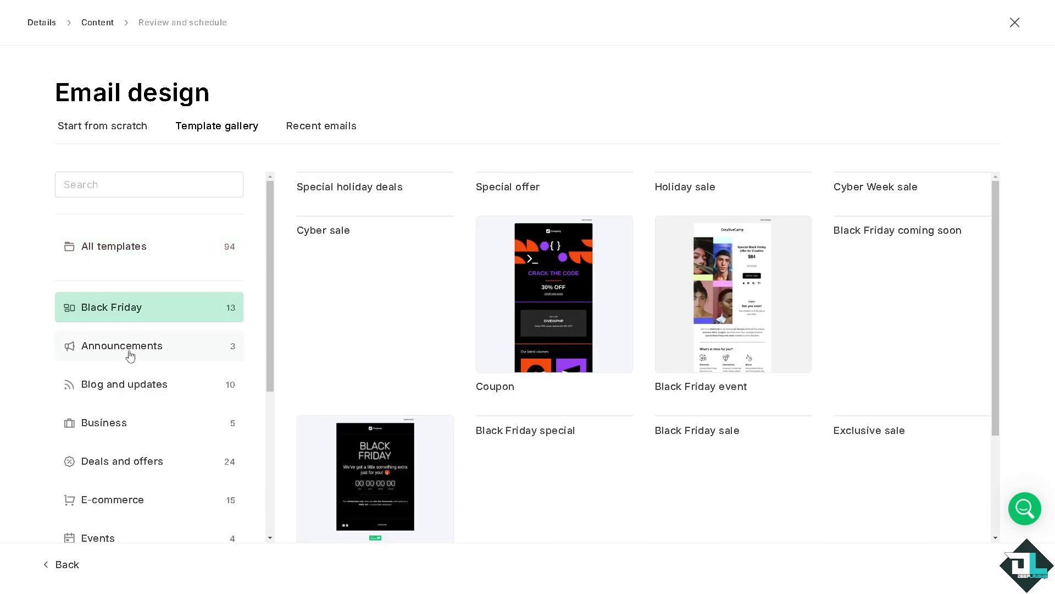
click(130, 356)
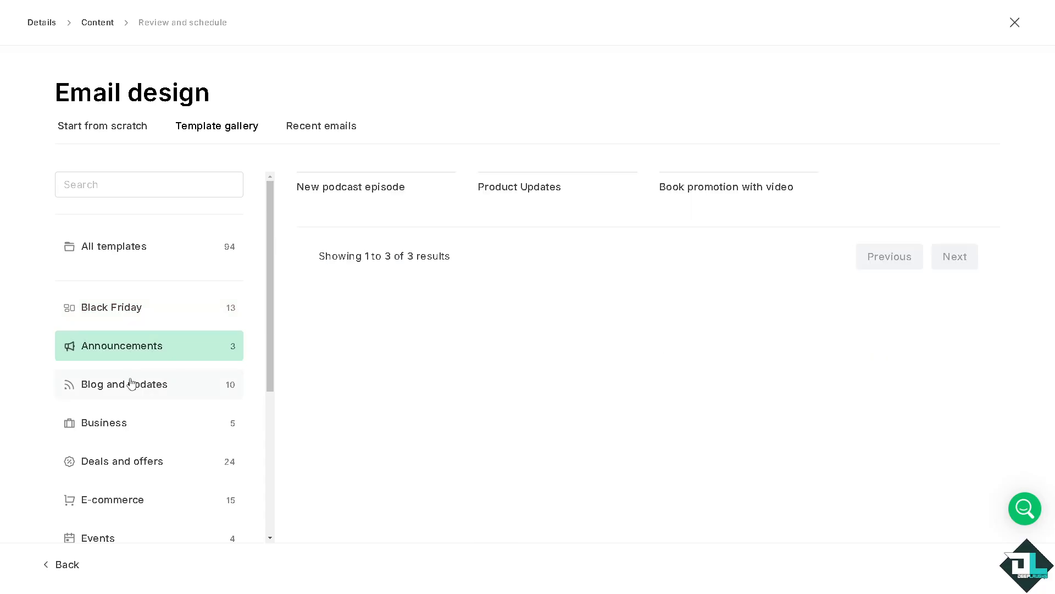
click(156, 391)
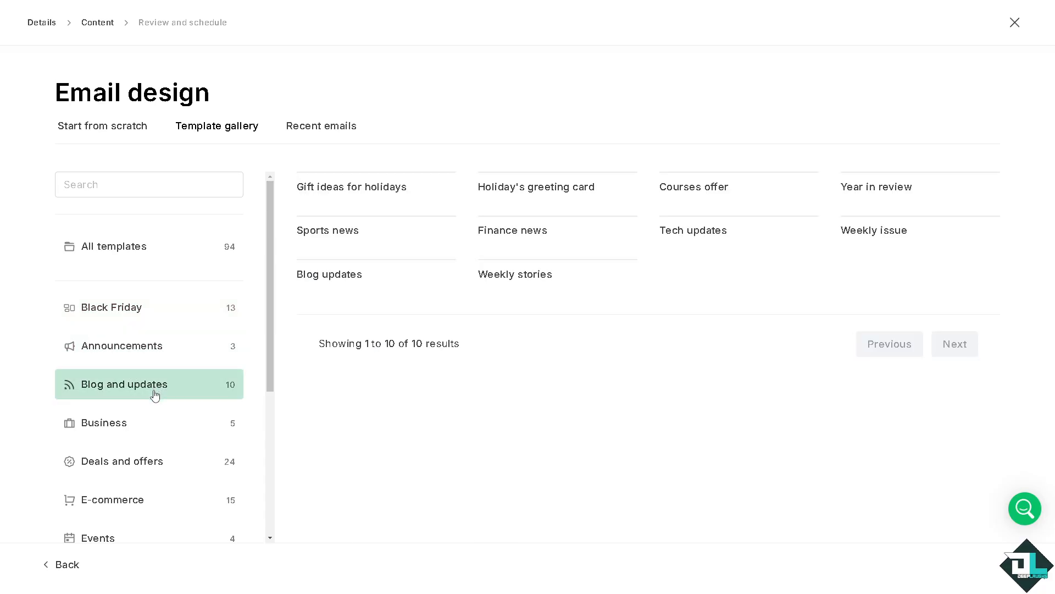
mouse_move(540, 323)
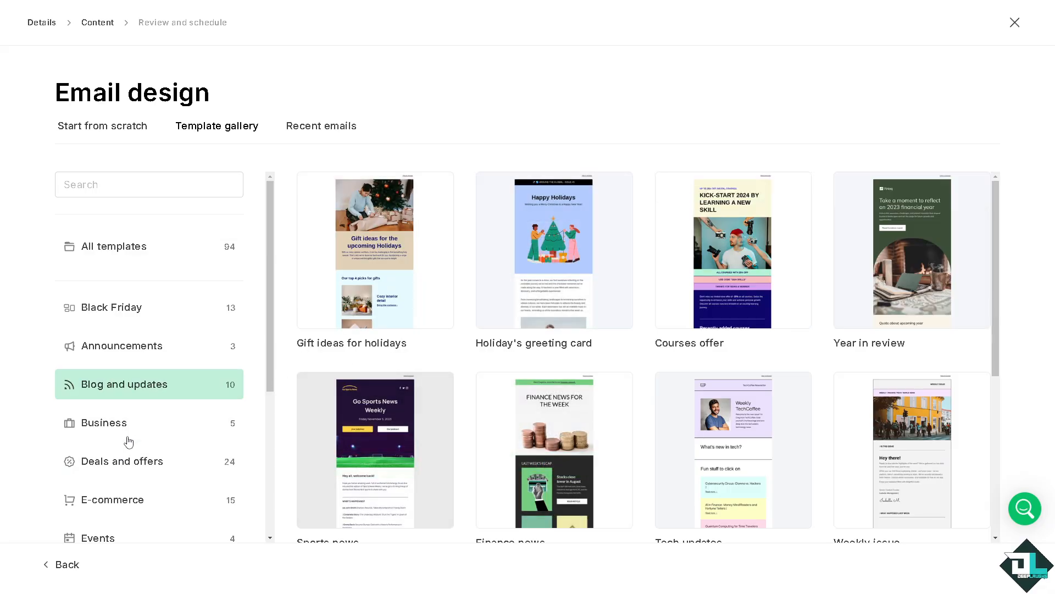
click(136, 428)
scroll(135, 426, down, 2)
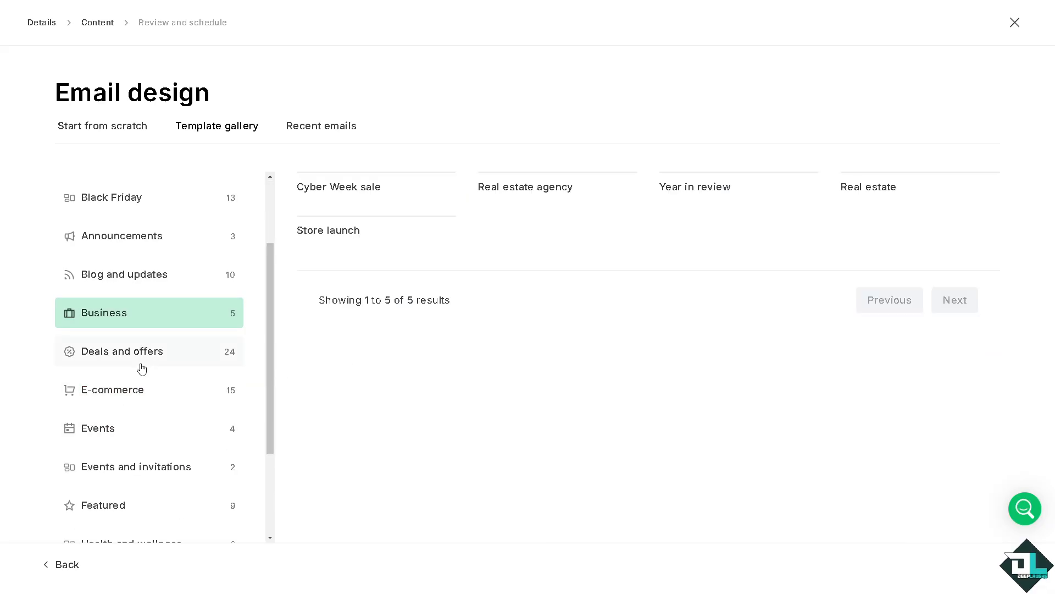
click(137, 399)
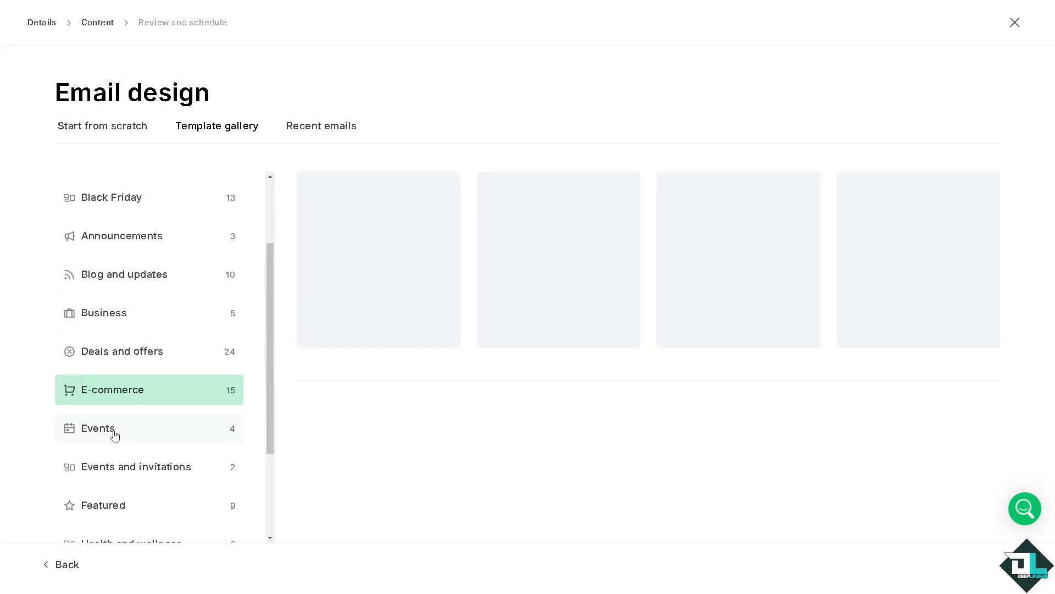
scroll(118, 418, down, 2)
scroll(137, 363, down, 1)
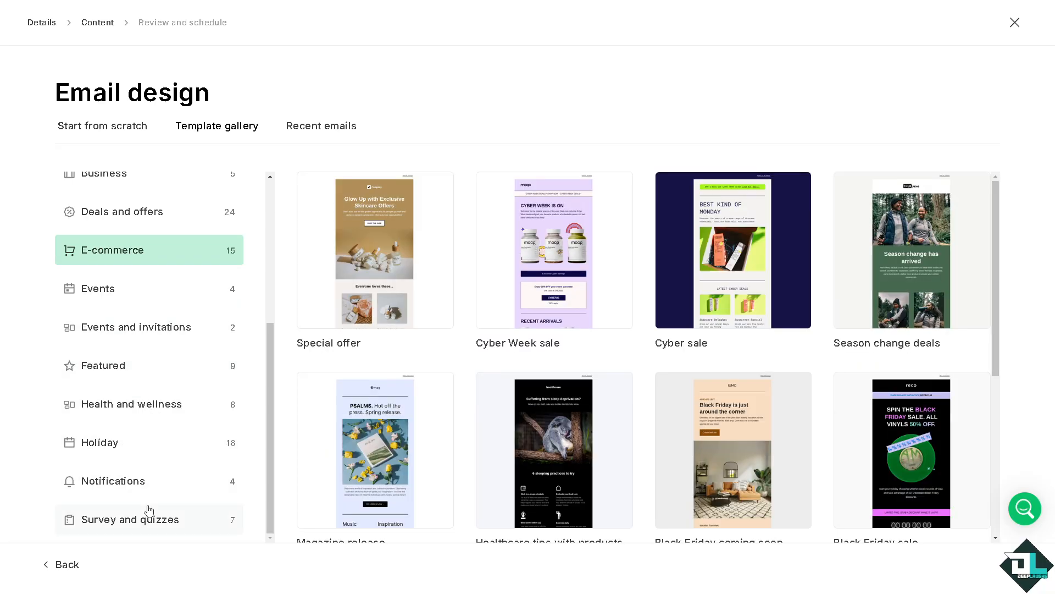
scroll(269, 489, up, 5)
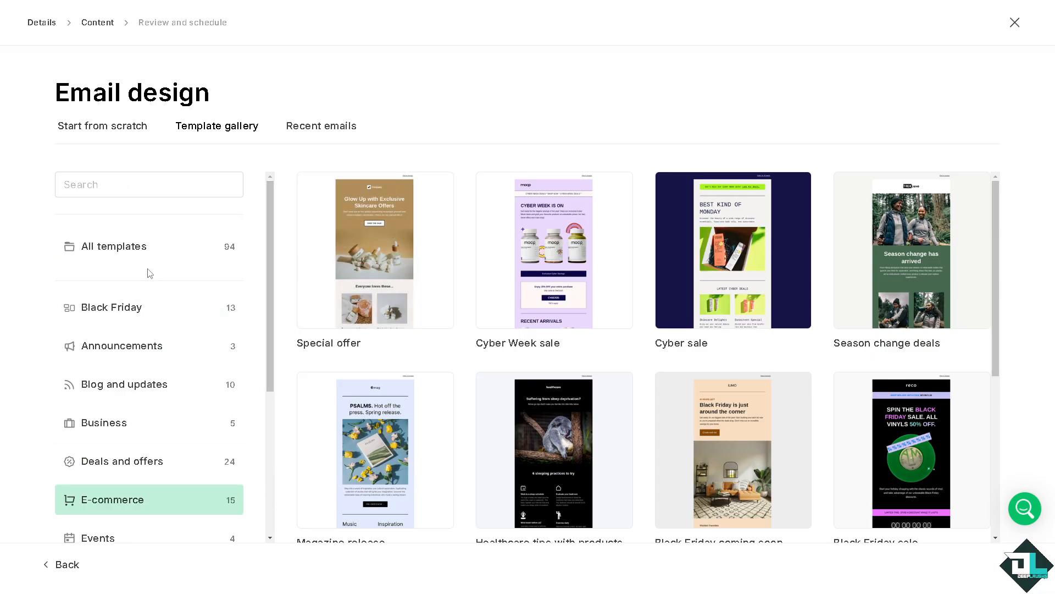
Step: Show all templates in the gallery and look through the first page of designs
click(144, 252)
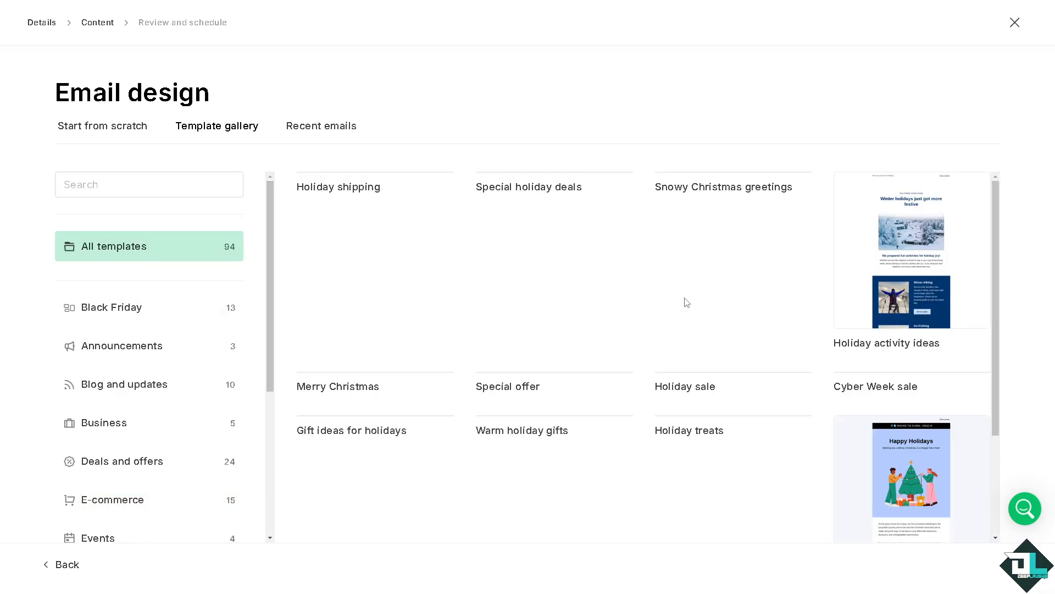
mouse_move(680, 303)
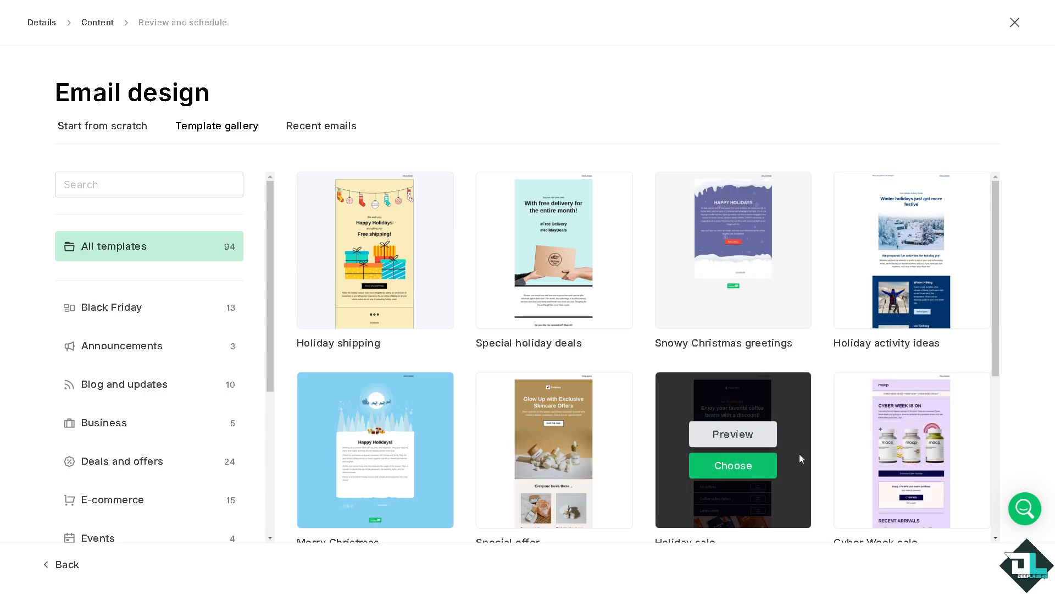
scroll(780, 445, down, 2)
scroll(492, 484, down, 2)
scroll(501, 479, down, 2)
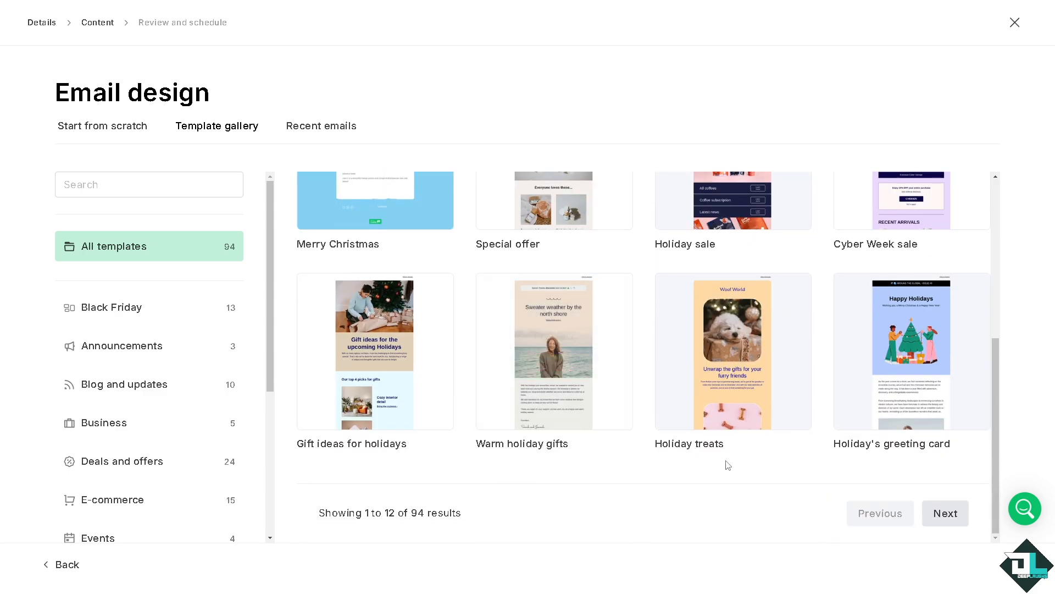
scroll(748, 459, up, 4)
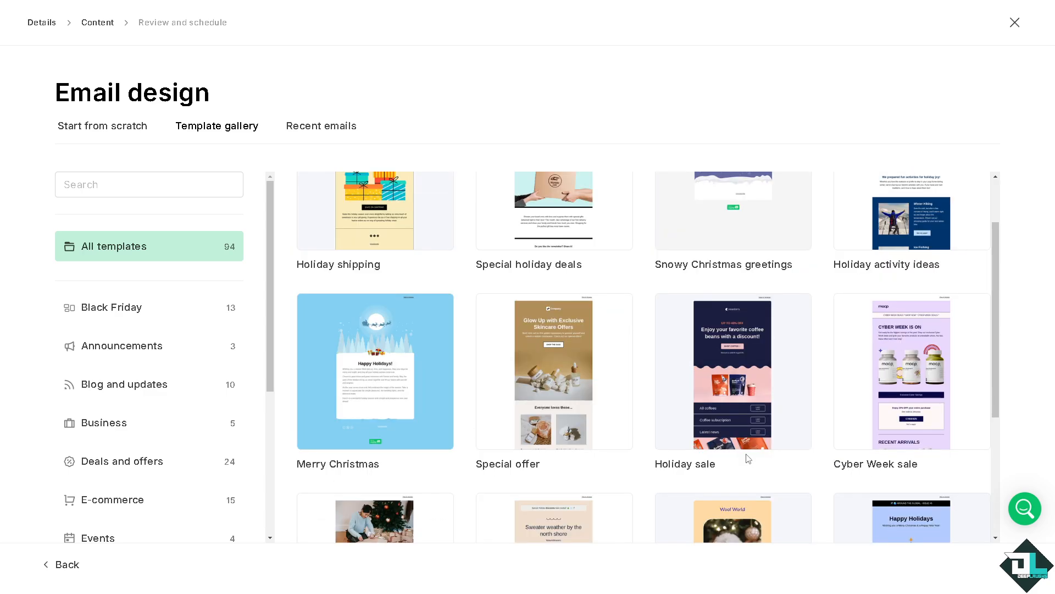
scroll(757, 424, up, 2)
scroll(725, 453, down, 5)
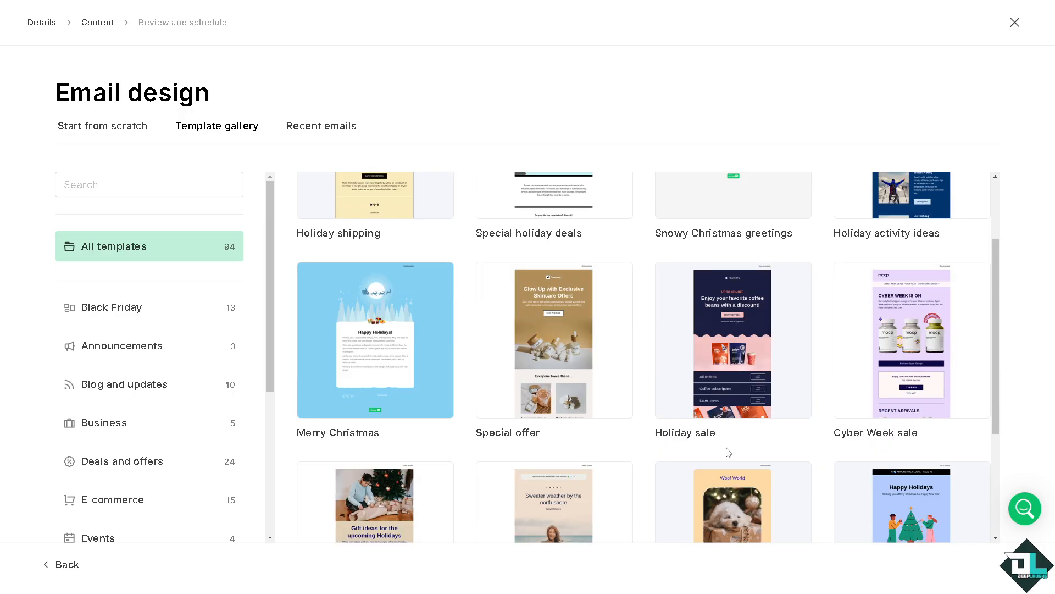
Step: Preview the Holiday treats template and look through its design
mouse_move(736, 379)
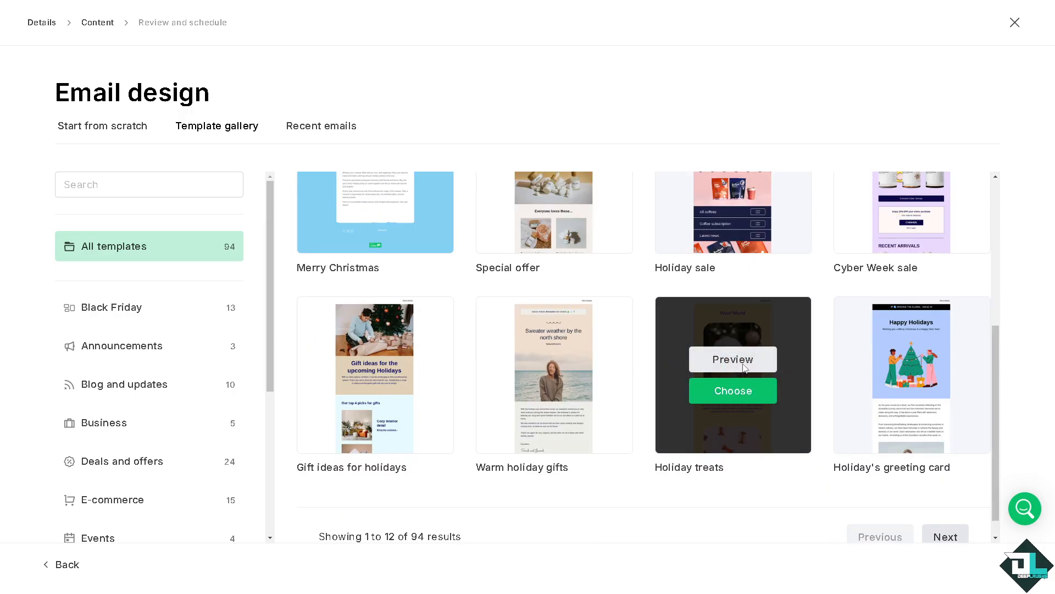
click(733, 359)
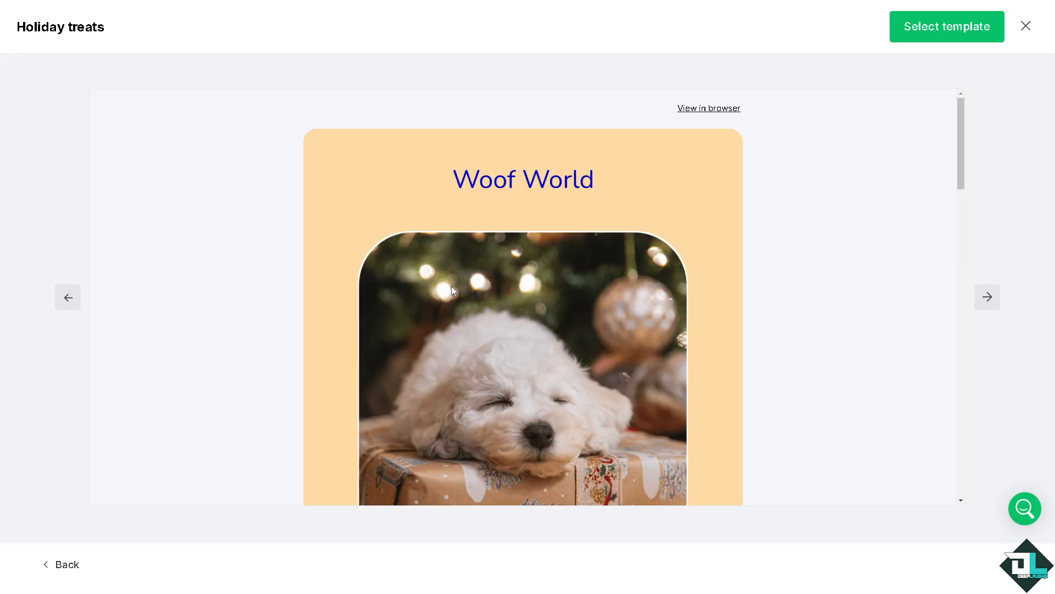
scroll(451, 286, down, 5)
scroll(450, 286, up, 5)
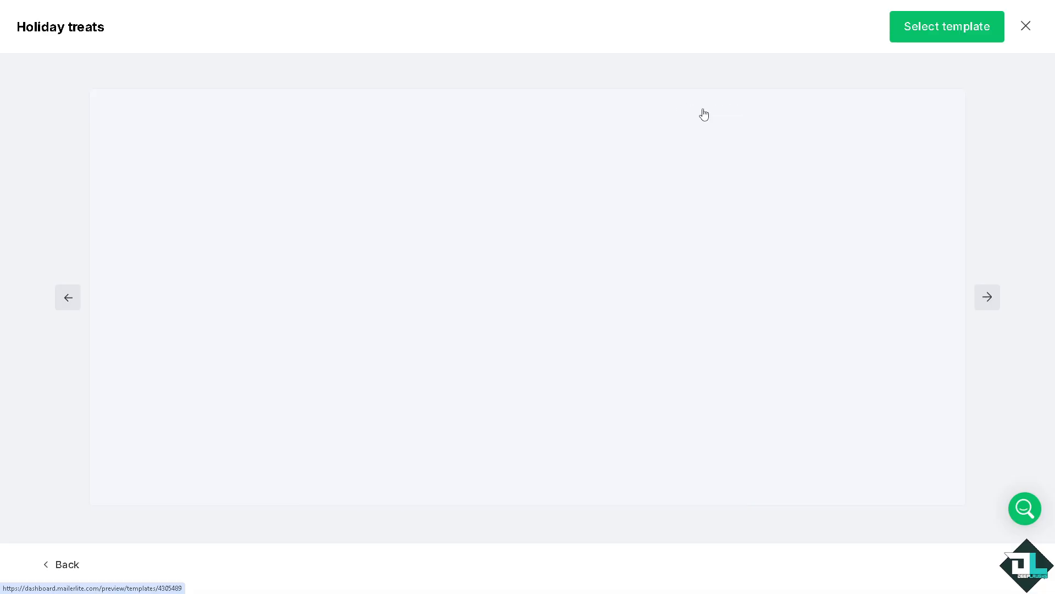
Step: Look through the rest of the Holiday treats preview down to its footer and return towards the beginning
scroll(468, 230, down, 6)
scroll(474, 237, down, 15)
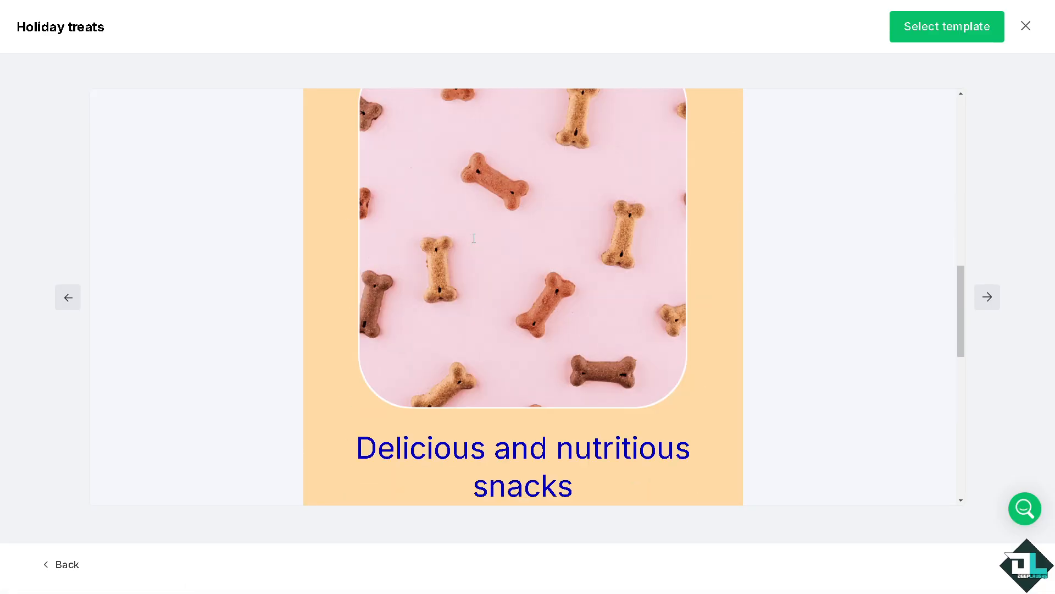
scroll(473, 246, down, 2)
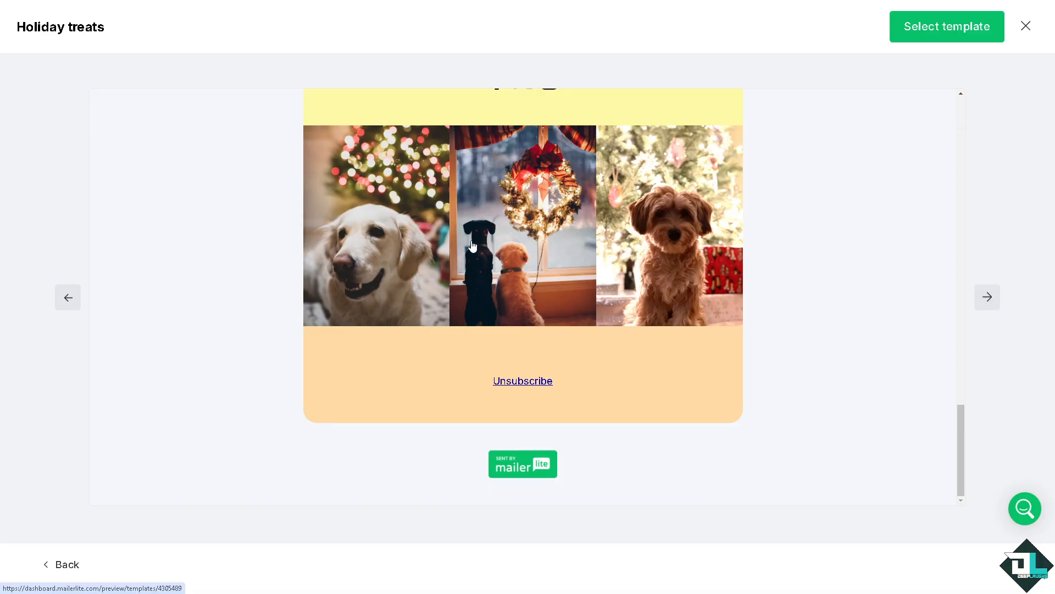
scroll(473, 245, up, 14)
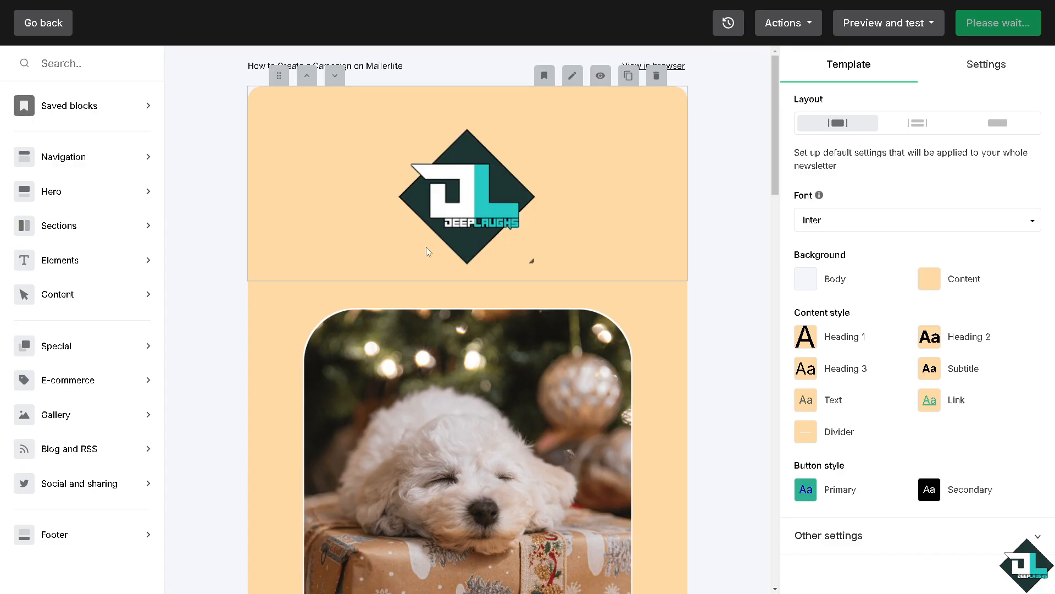
Step: Replace the dog-biscuit image in the second hero block with the stored image How to Create a Campaign on Mailerlite.png
scroll(368, 303, down, 2)
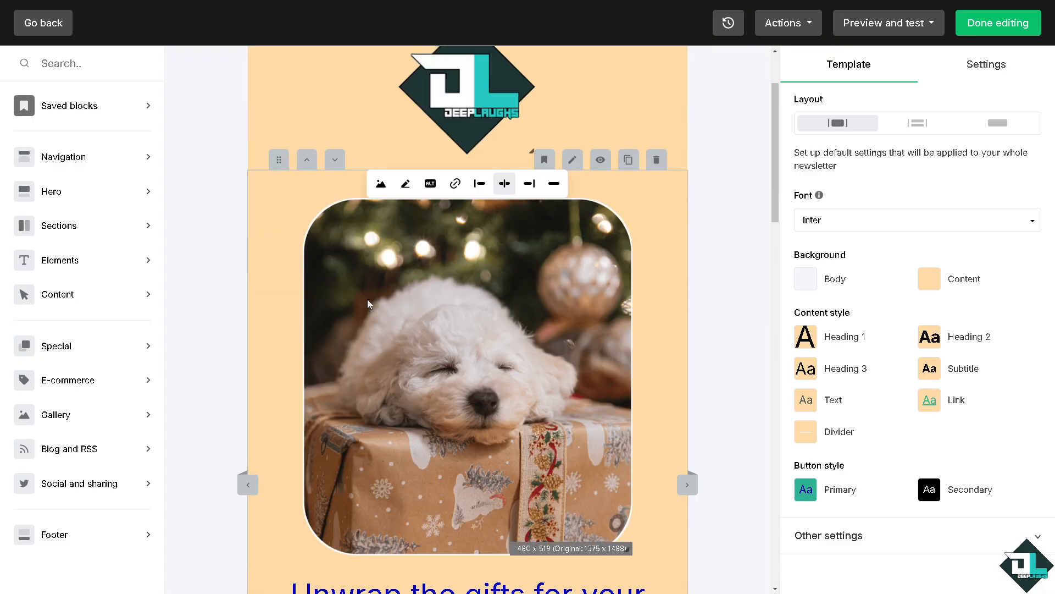
scroll(423, 299, down, 3)
scroll(427, 301, up, 3)
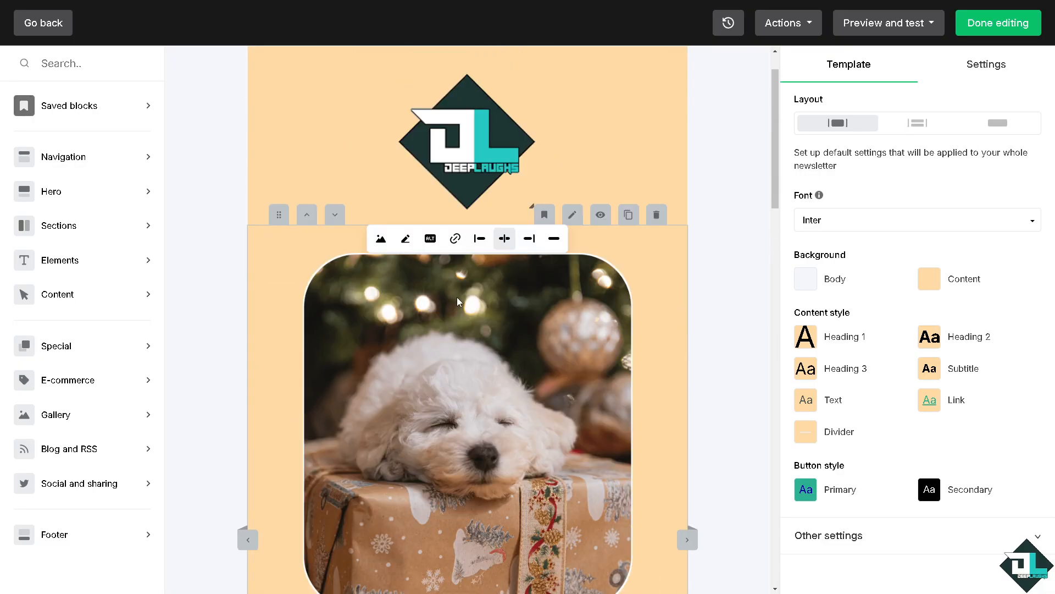
click(457, 311)
scroll(456, 311, down, 10)
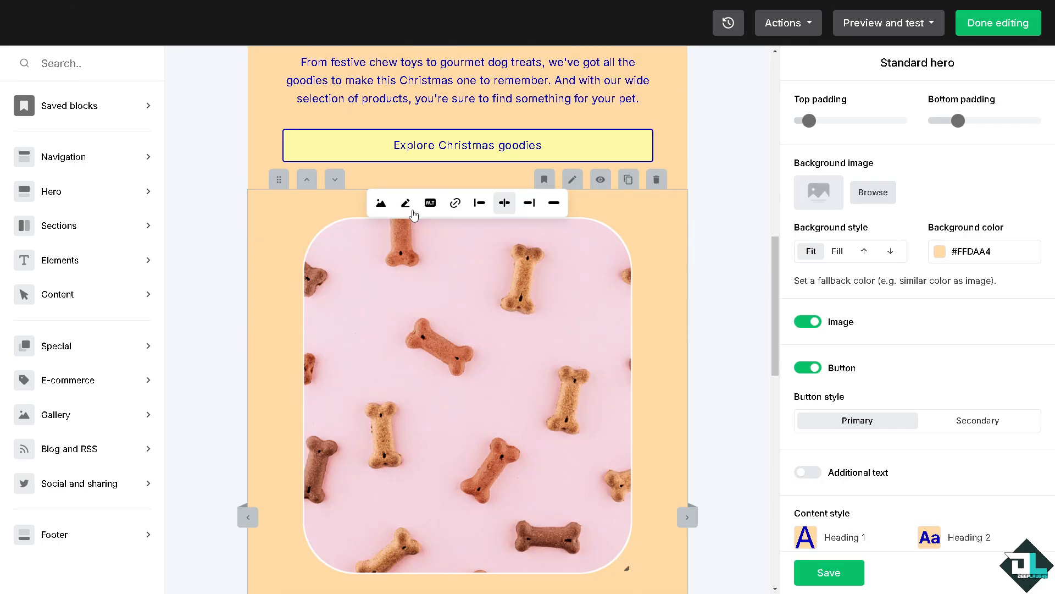
click(381, 205)
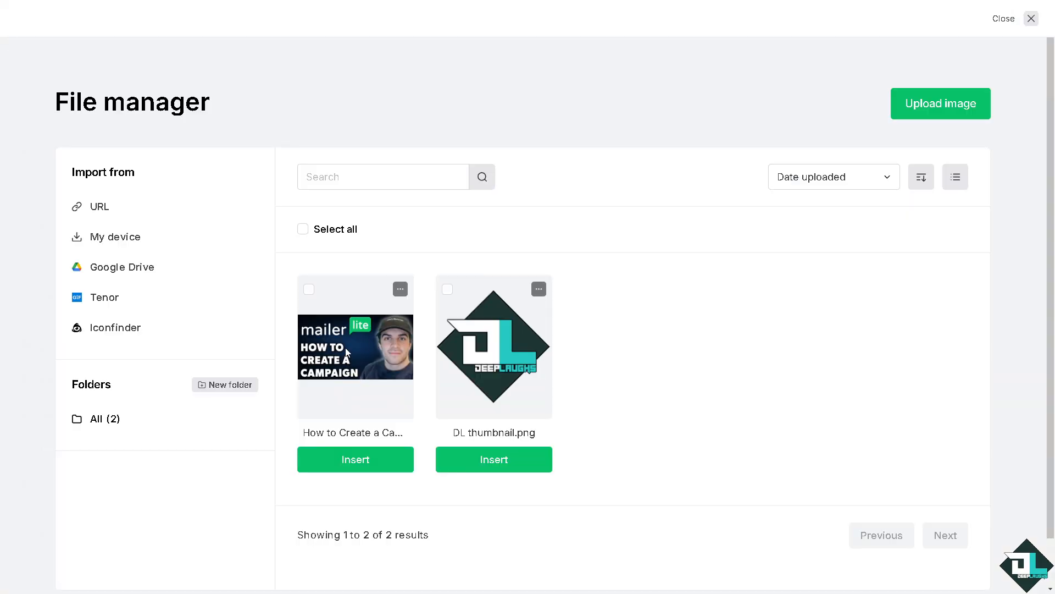
click(345, 351)
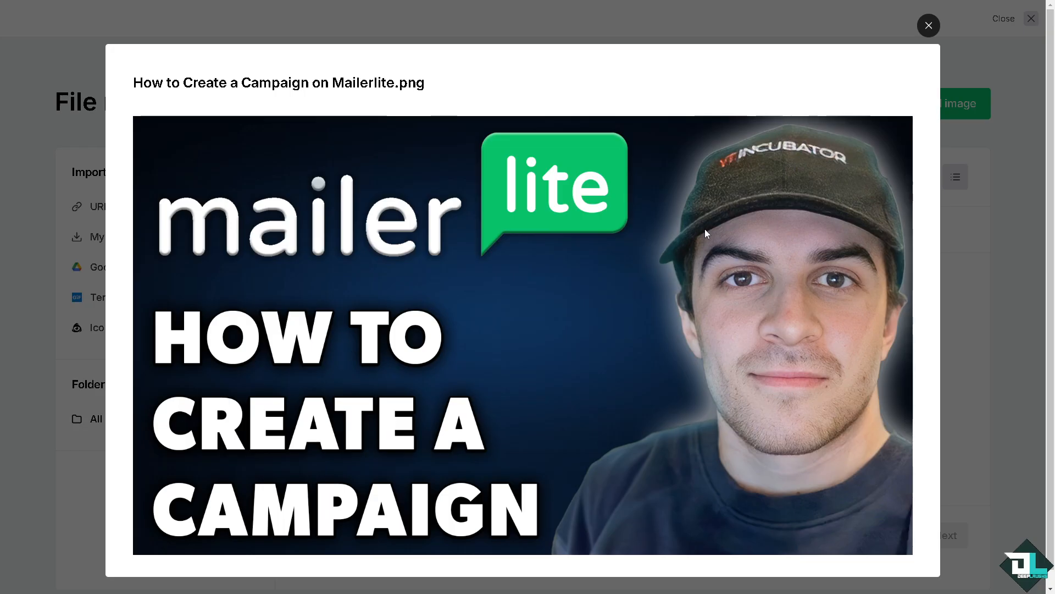
click(925, 25)
click(389, 470)
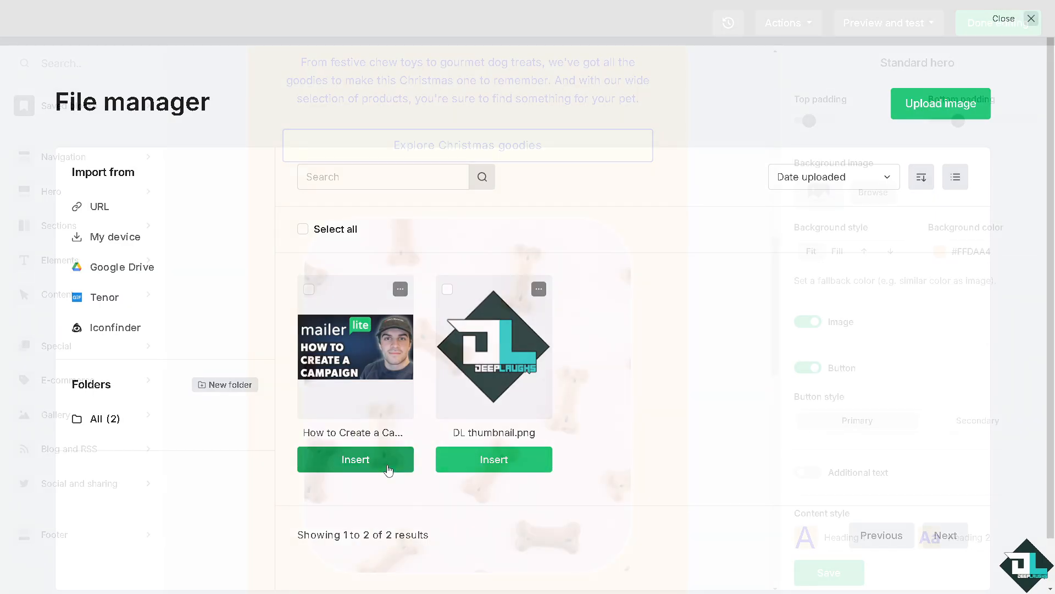
Step: Replace the heading "Unwrap the gifts for your furry friends" with "How to Create a Campaign on Mailerlite"
scroll(523, 388, up, 9)
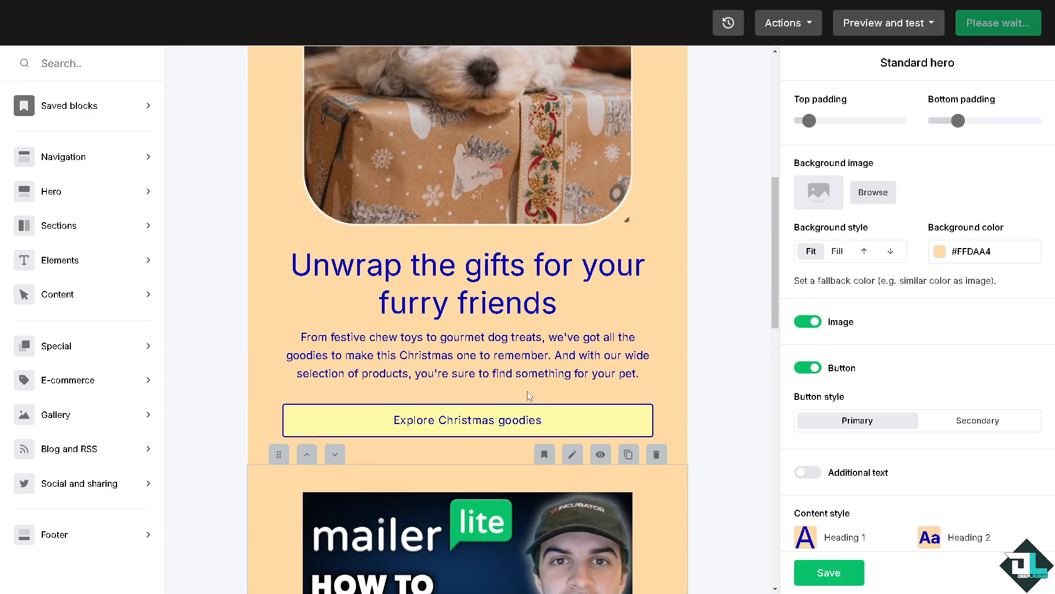
click(350, 500)
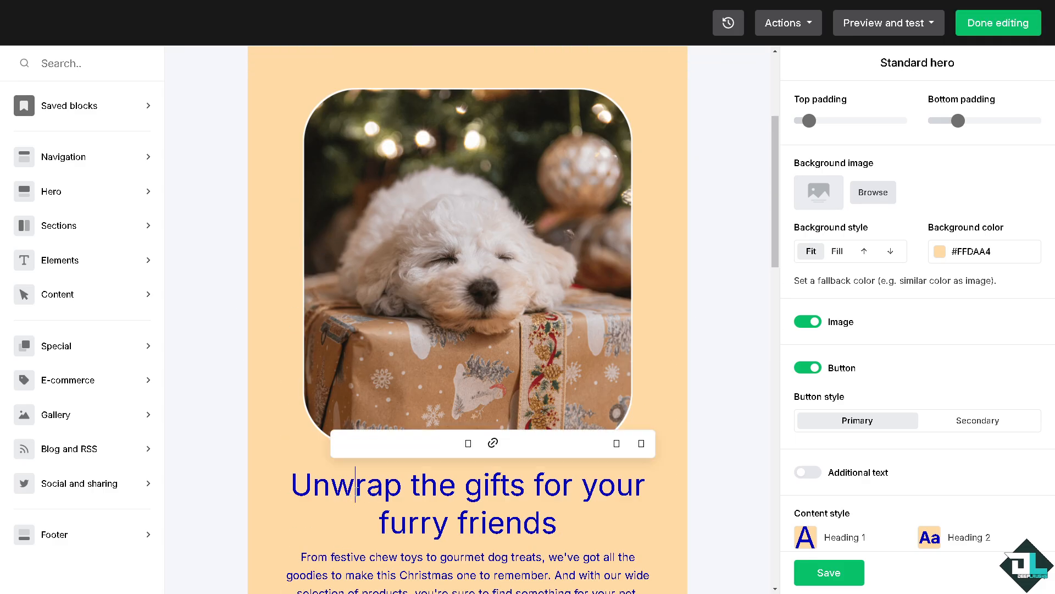
double_click(357, 489)
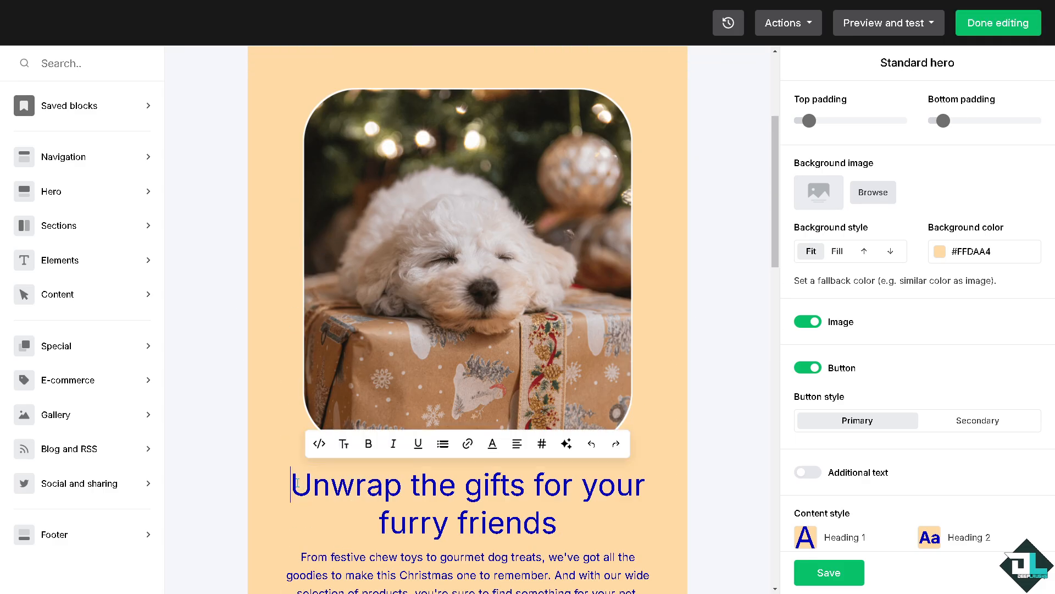
key(ctrl+a)
text(How to Create a Campaign on Mailerlite)
key(ctrl+z)
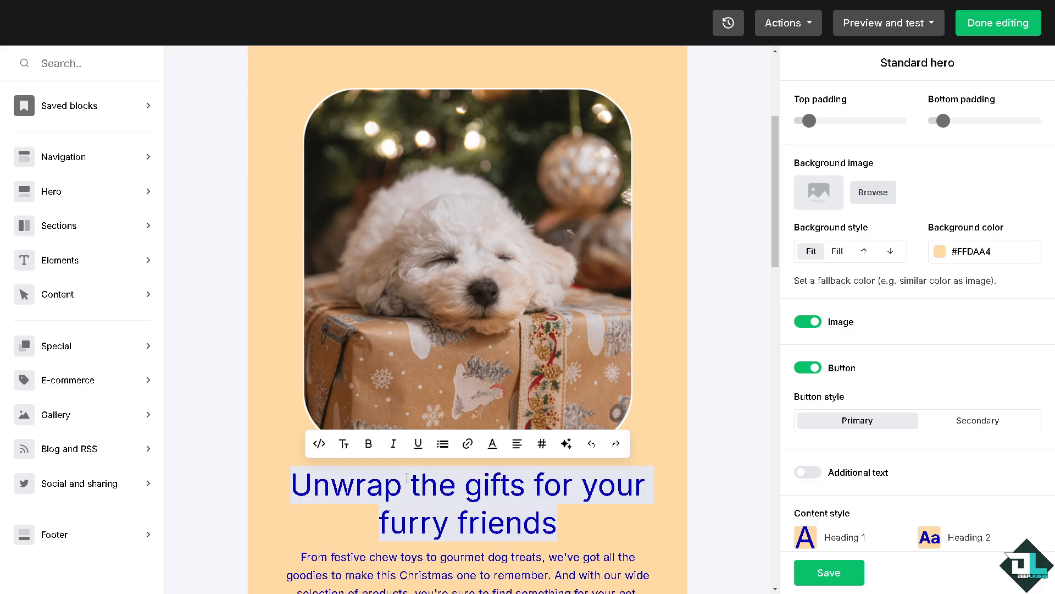
click(444, 491)
drag(557, 527, 294, 478)
text(How to Create a Campaign on Mailerlite)
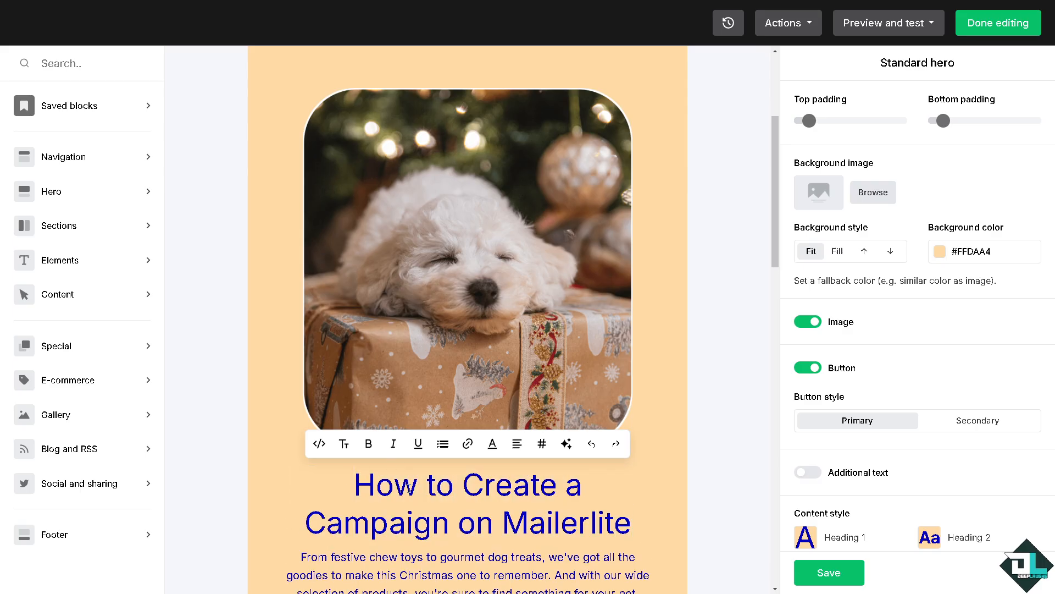
Step: Make the heading under the puppy image bold and underlined, and set its text color to green
drag(356, 484, 632, 515)
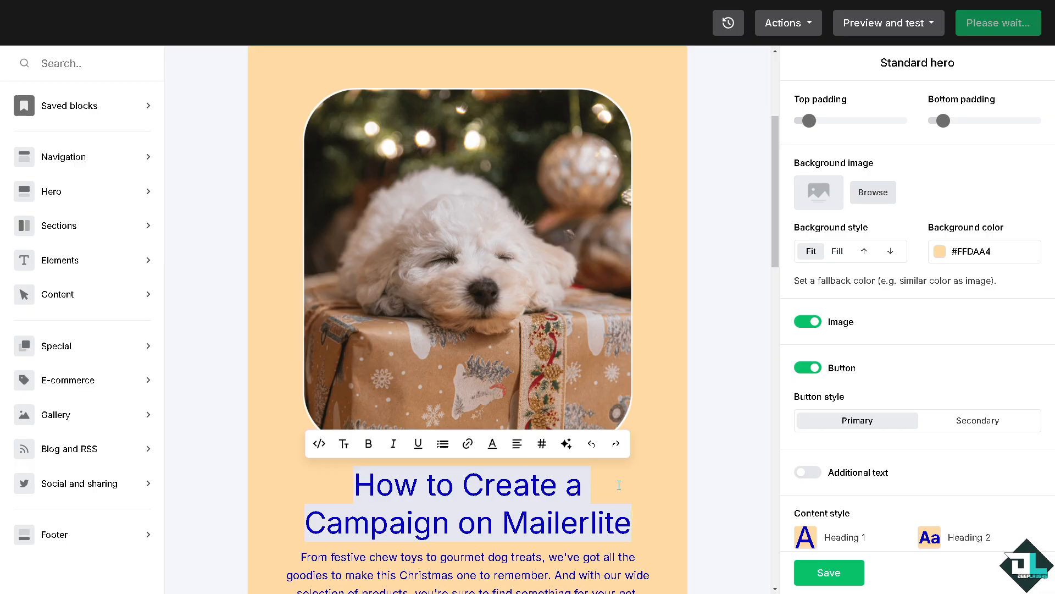
click(371, 447)
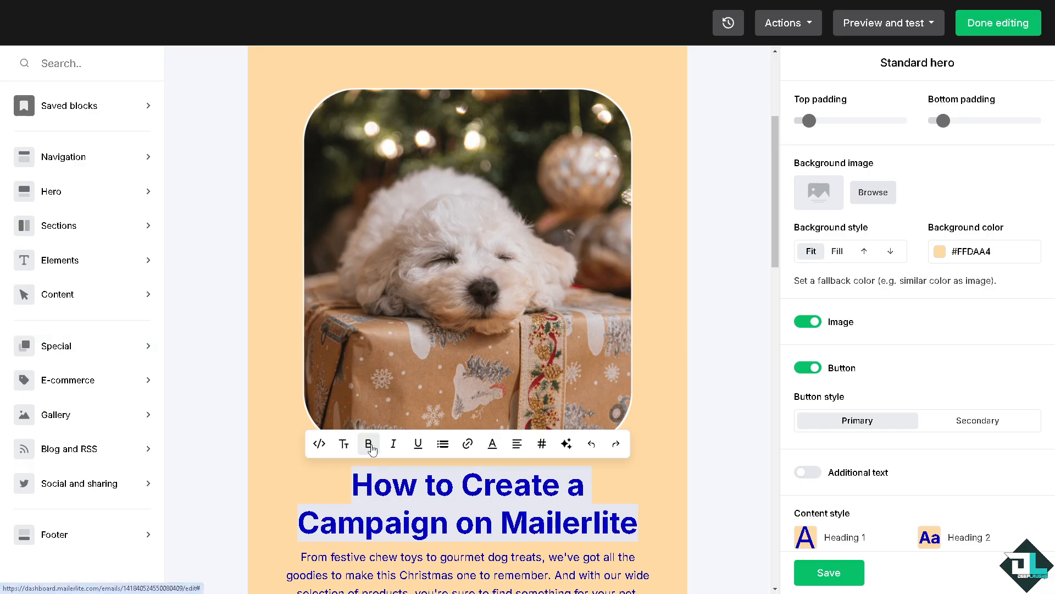
click(417, 446)
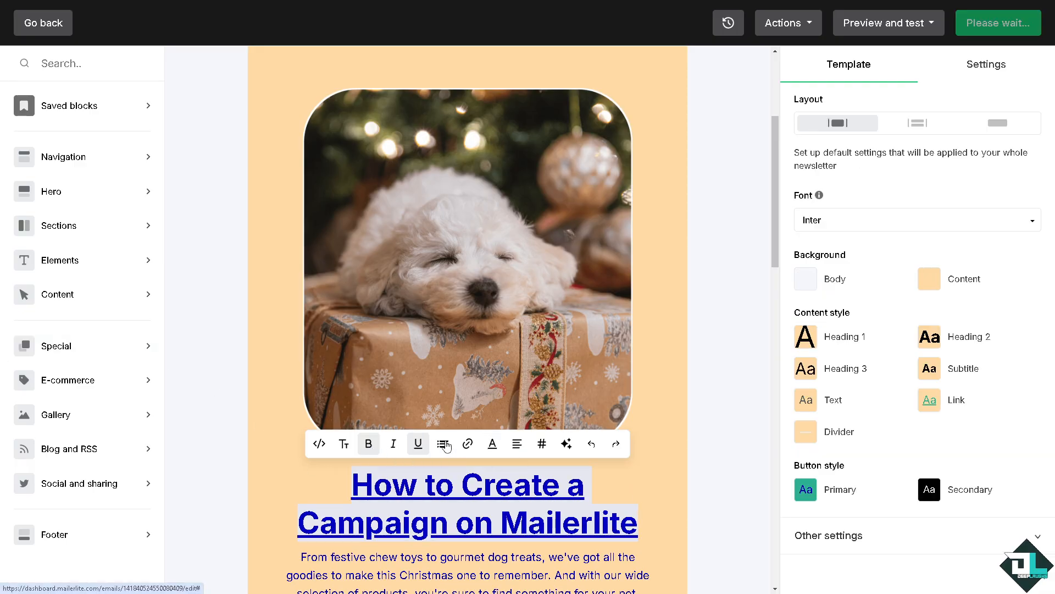
click(499, 449)
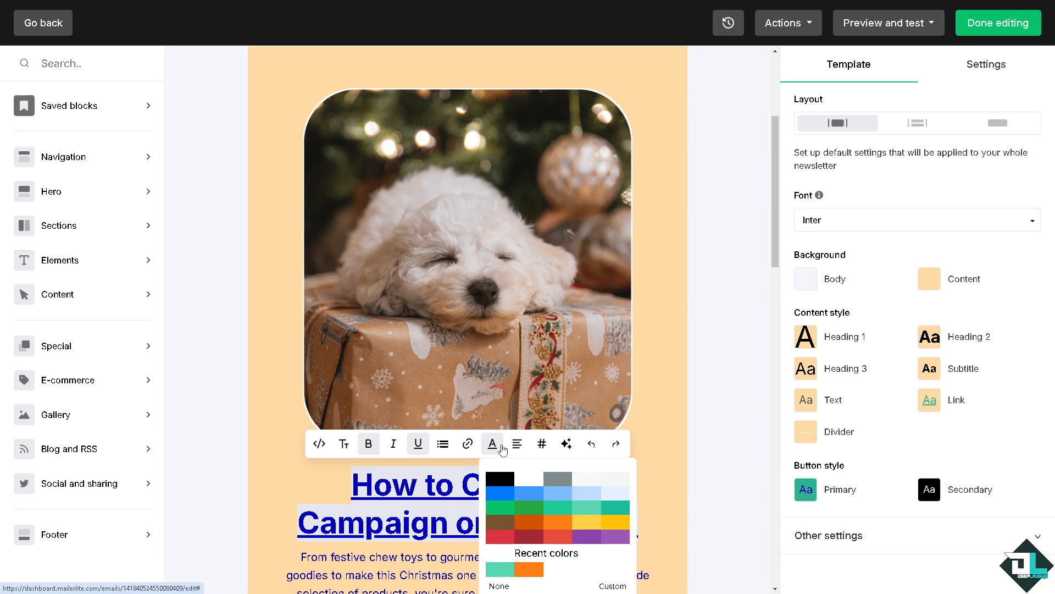
scroll(502, 448, down, 1)
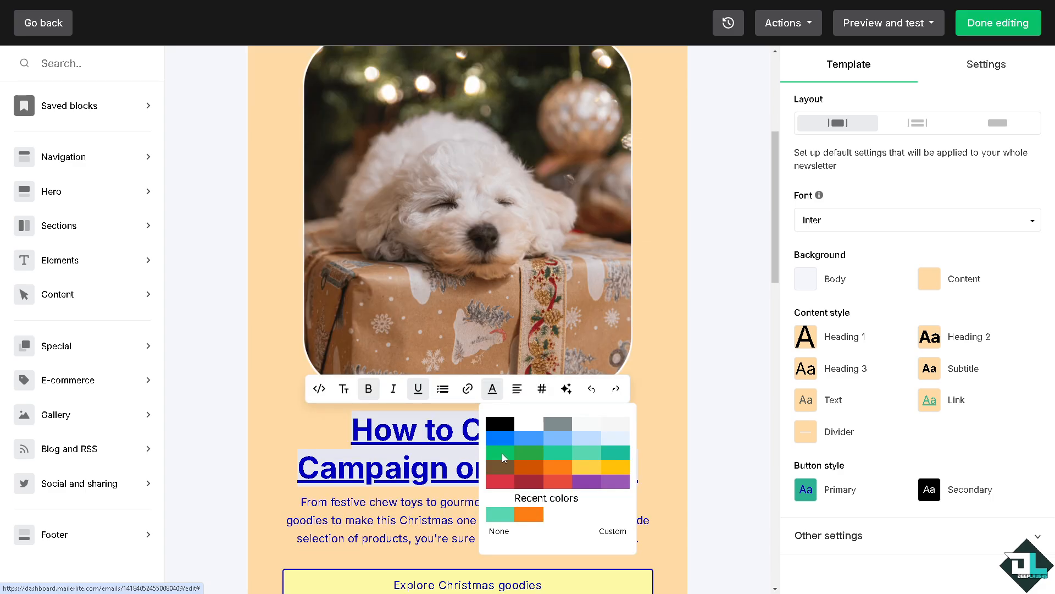
click(502, 453)
click(514, 430)
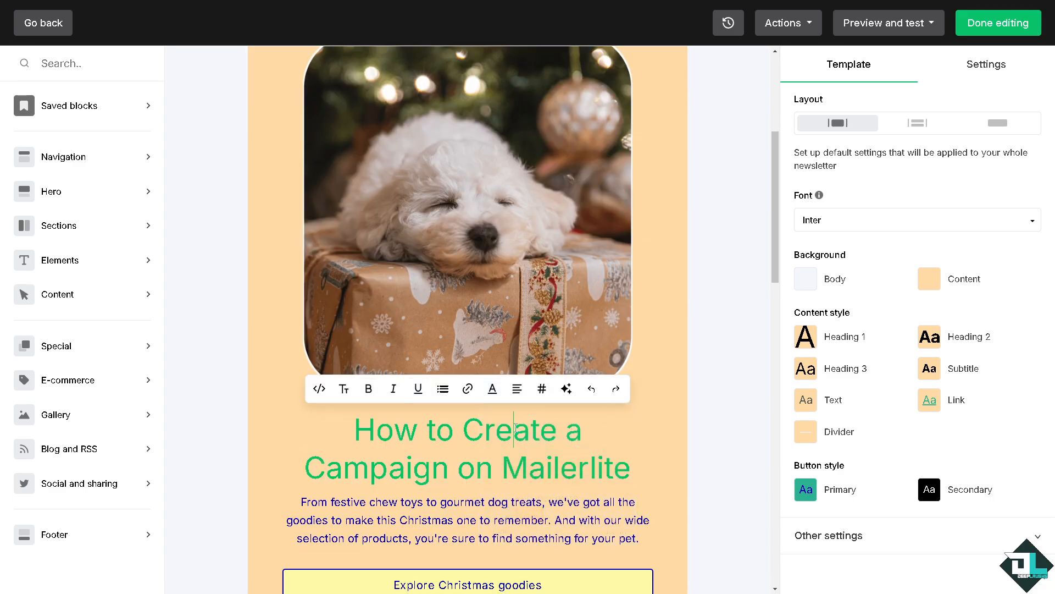
Step: Apply underline and bold again to the whole green heading "How to Create a Campaign on Mailerlite"
drag(355, 429, 630, 469)
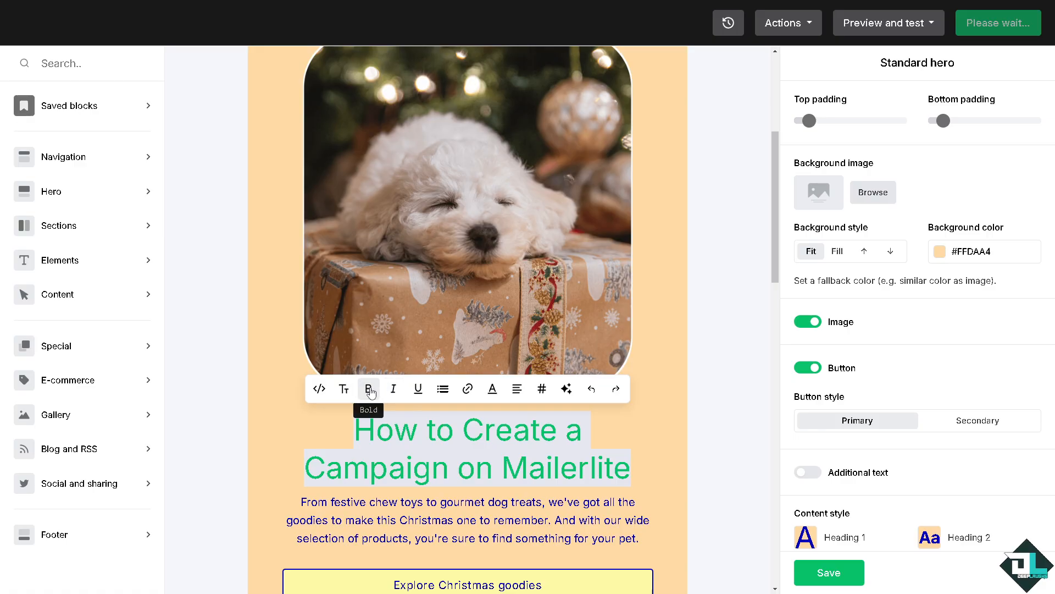
click(419, 391)
click(368, 389)
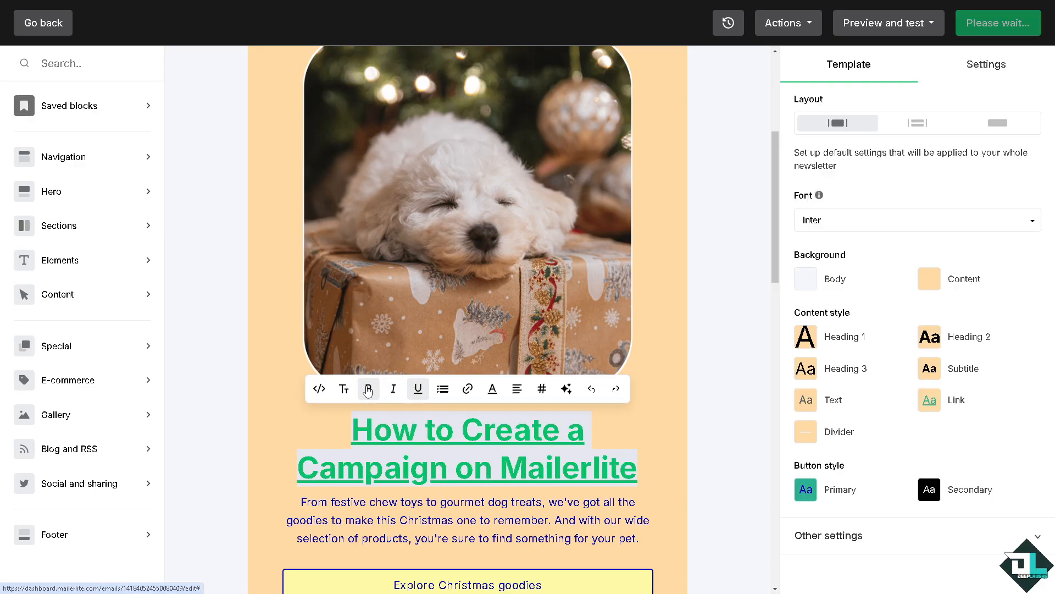
click(368, 389)
click(368, 389)
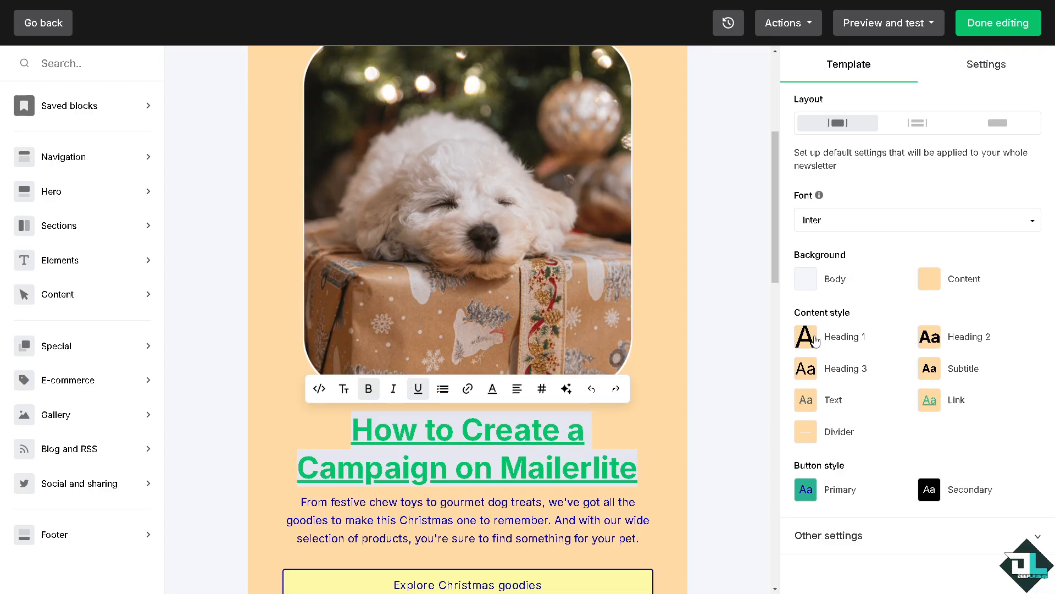
Step: Set the default font of the whole newsletter to Anton
click(877, 227)
scroll(866, 291, down, 5)
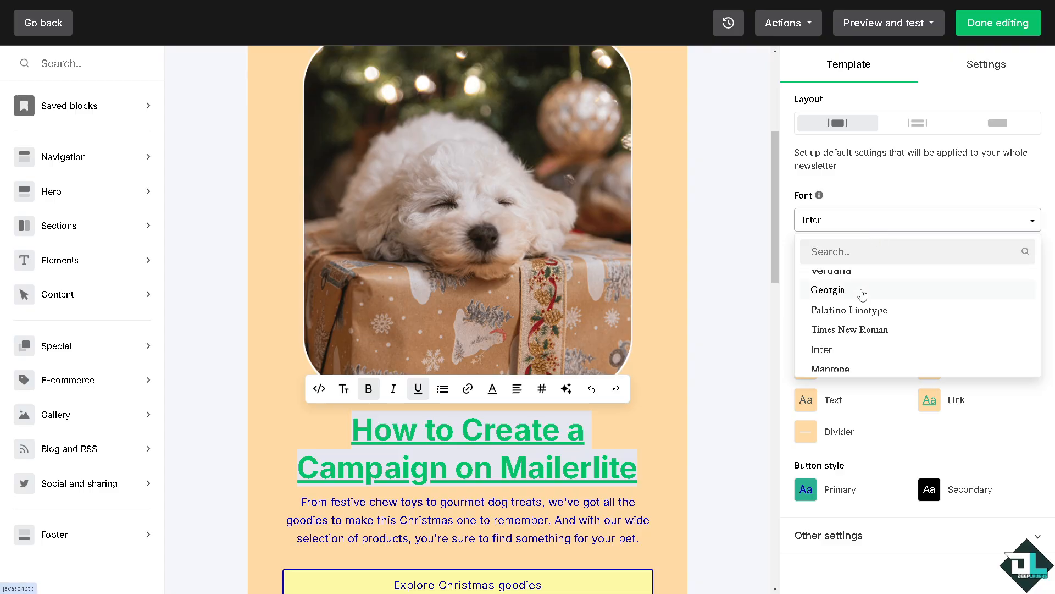
scroll(861, 347, down, 3)
scroll(858, 324, down, 6)
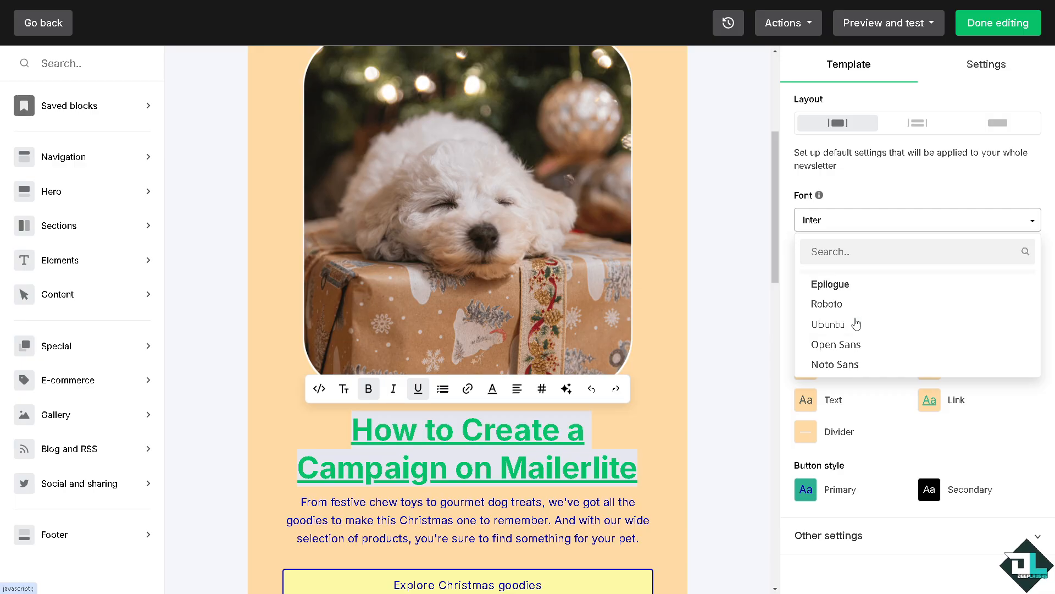
scroll(857, 324, down, 5)
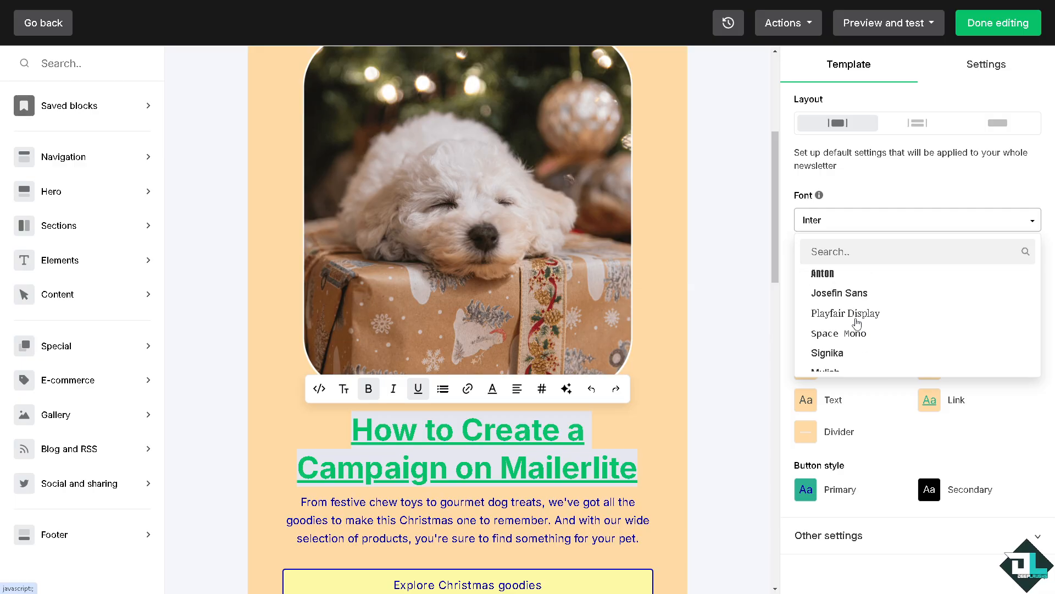
click(843, 275)
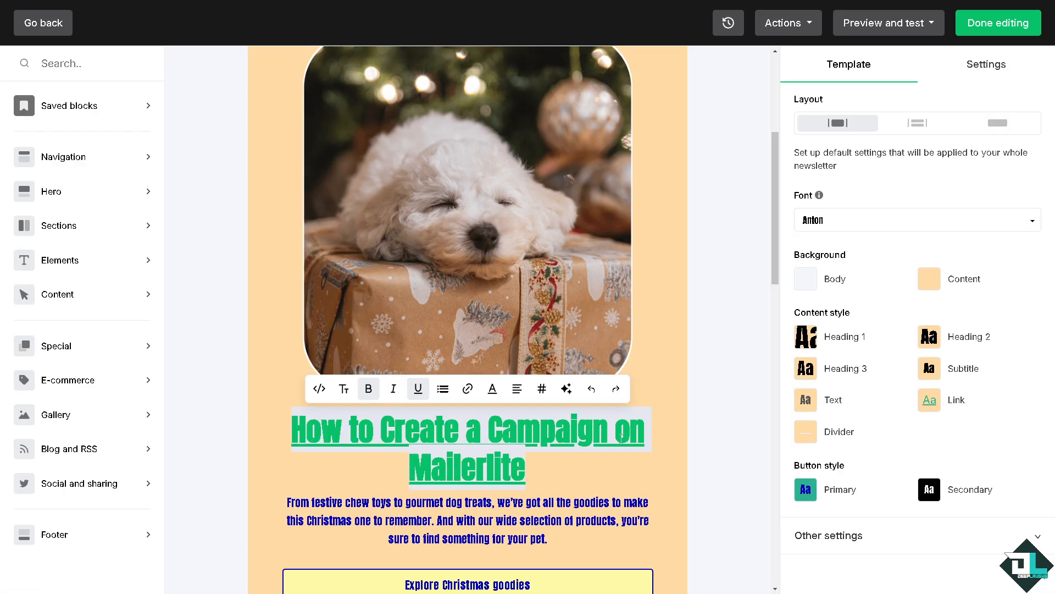
Step: Insert DL thumbnail.png from the stored files as the background image of the hero block with the puppy photo
click(585, 460)
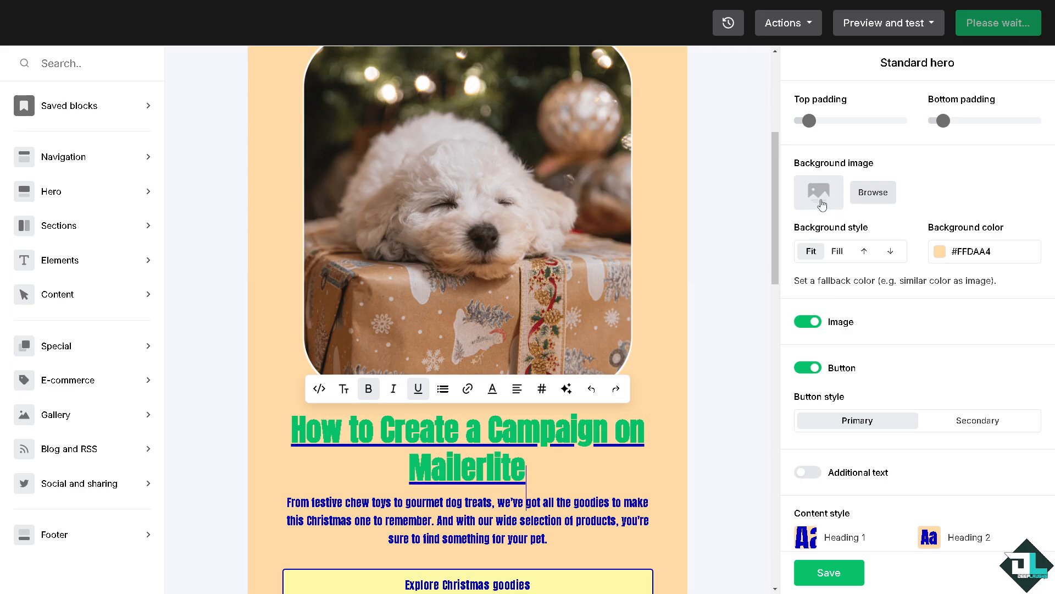
click(873, 192)
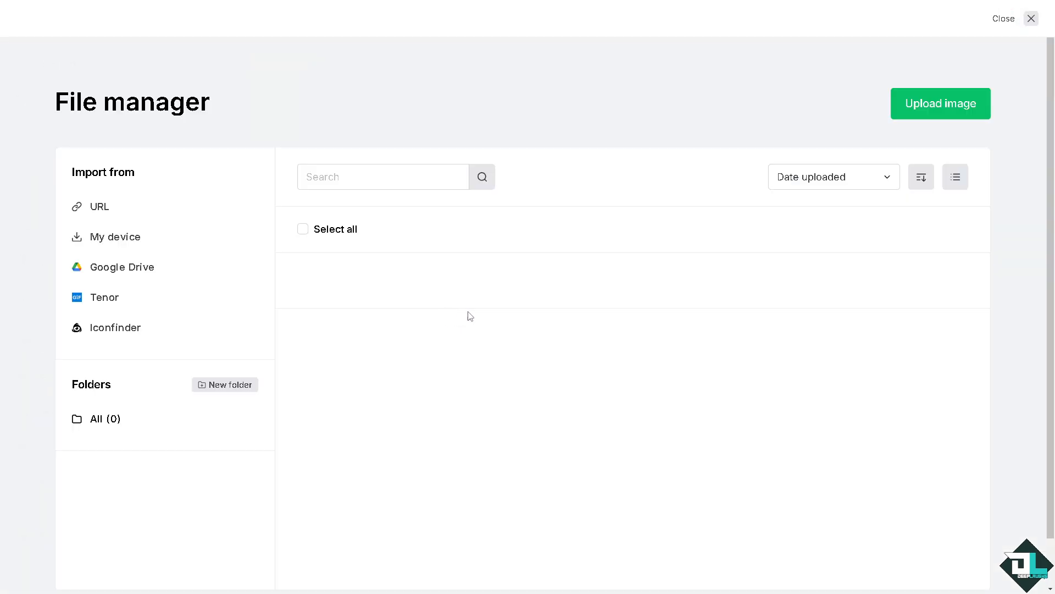
click(447, 302)
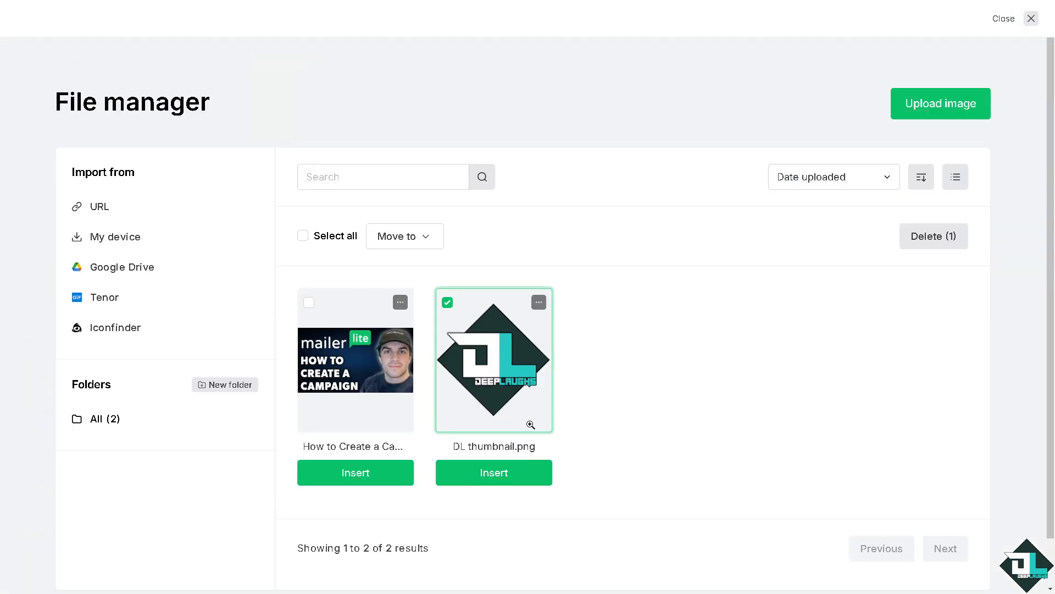
click(520, 480)
Step: Set the text color of the "How to Create a Campaign on Mailerlite" heading to black and select the whole heading again
scroll(658, 373, down, 2)
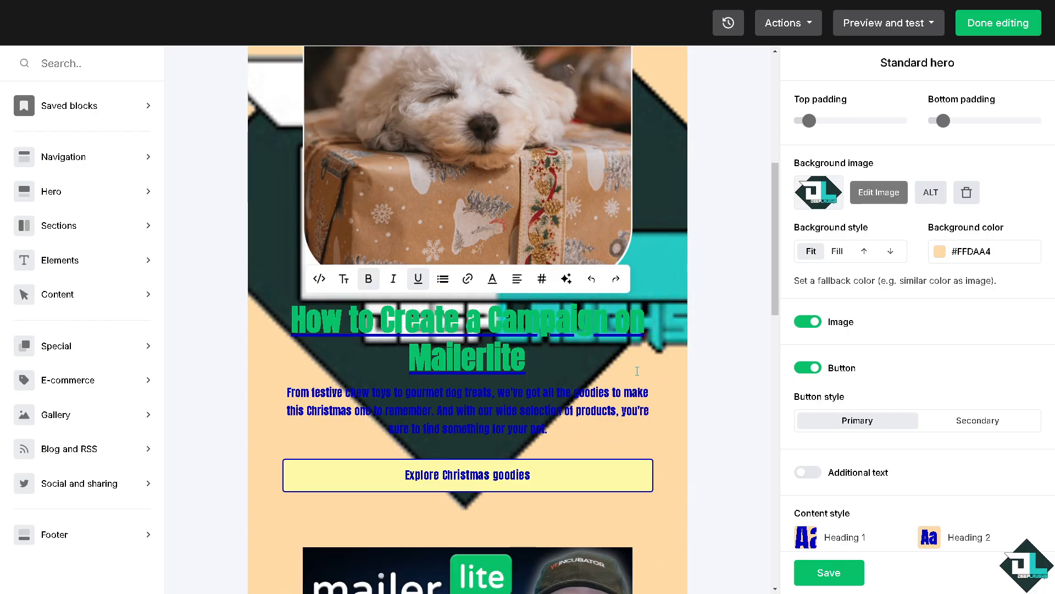
drag(525, 355, 294, 319)
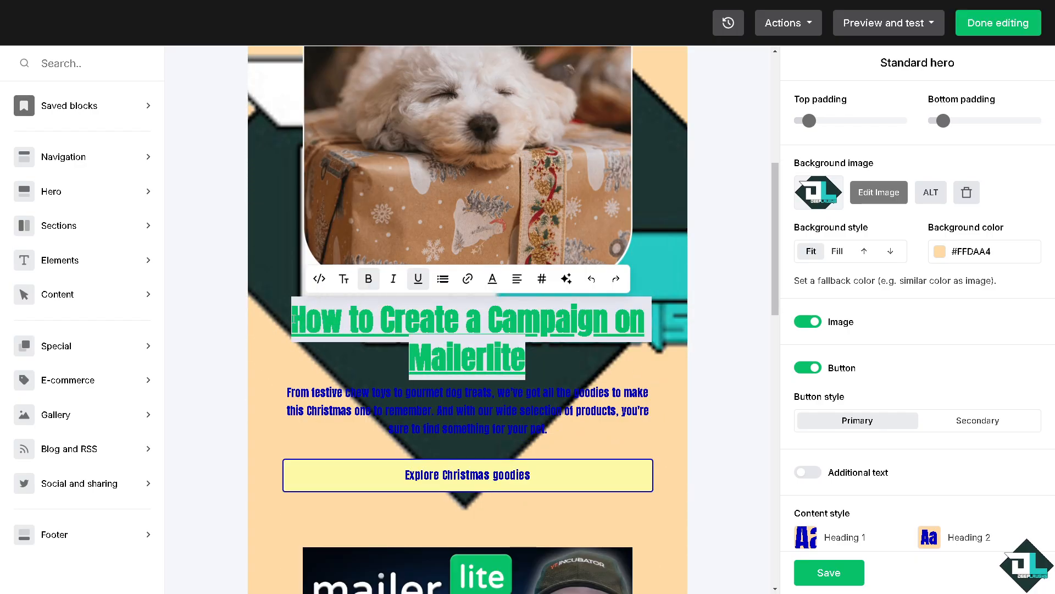
click(497, 284)
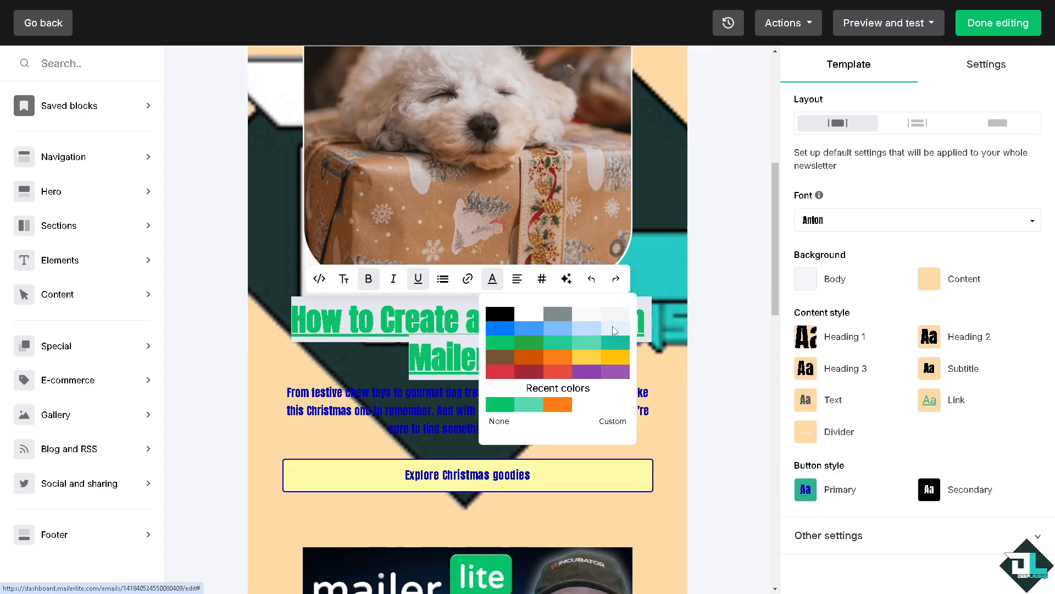
click(502, 313)
click(525, 354)
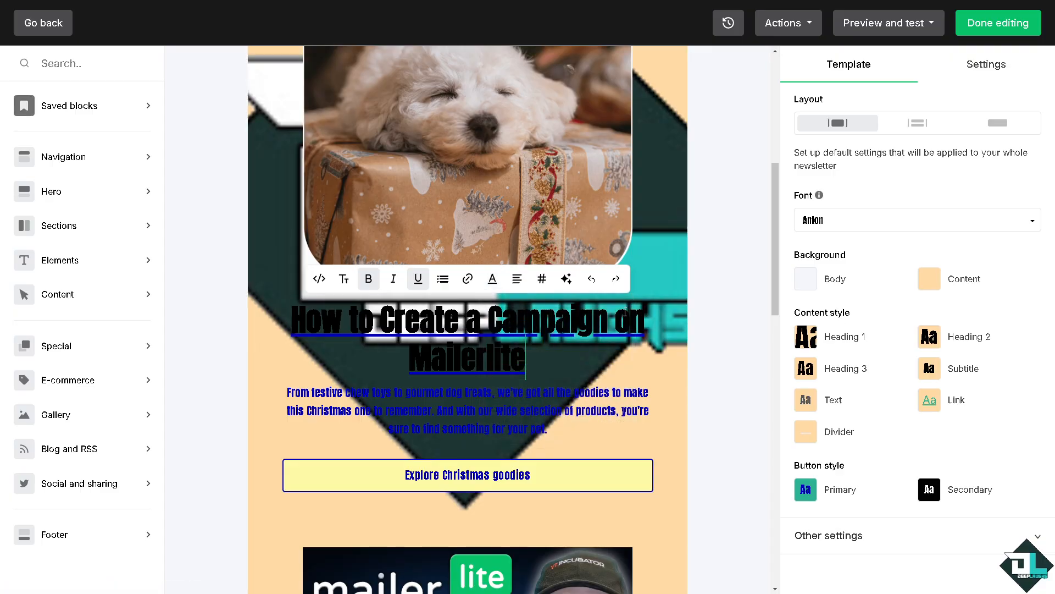
drag(526, 355, 275, 327)
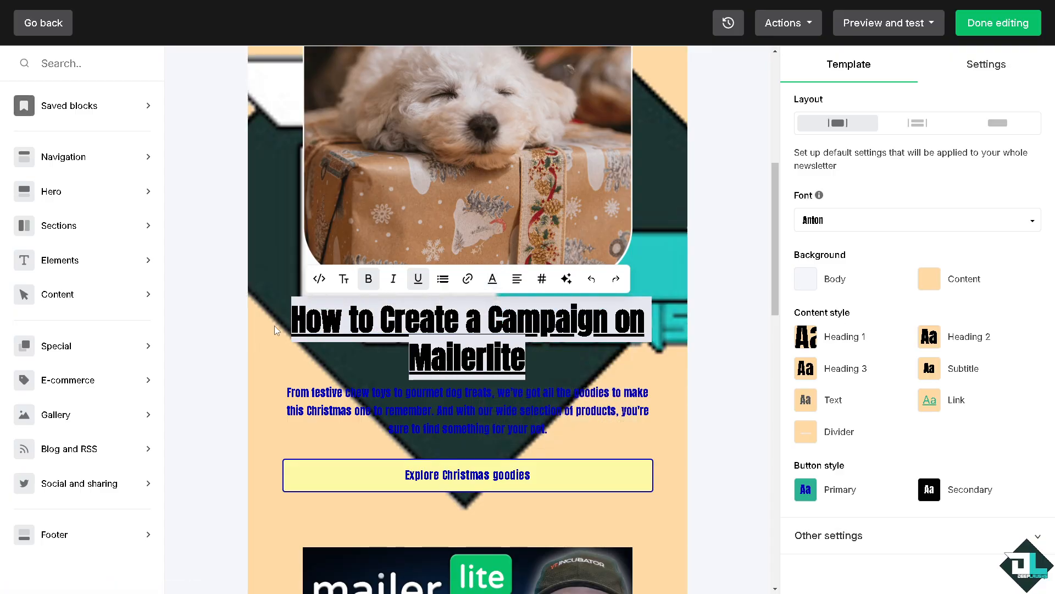
Step: Change the text color of the selected "How to Create a Campaign on Mailerlite" heading to red
click(496, 282)
click(503, 355)
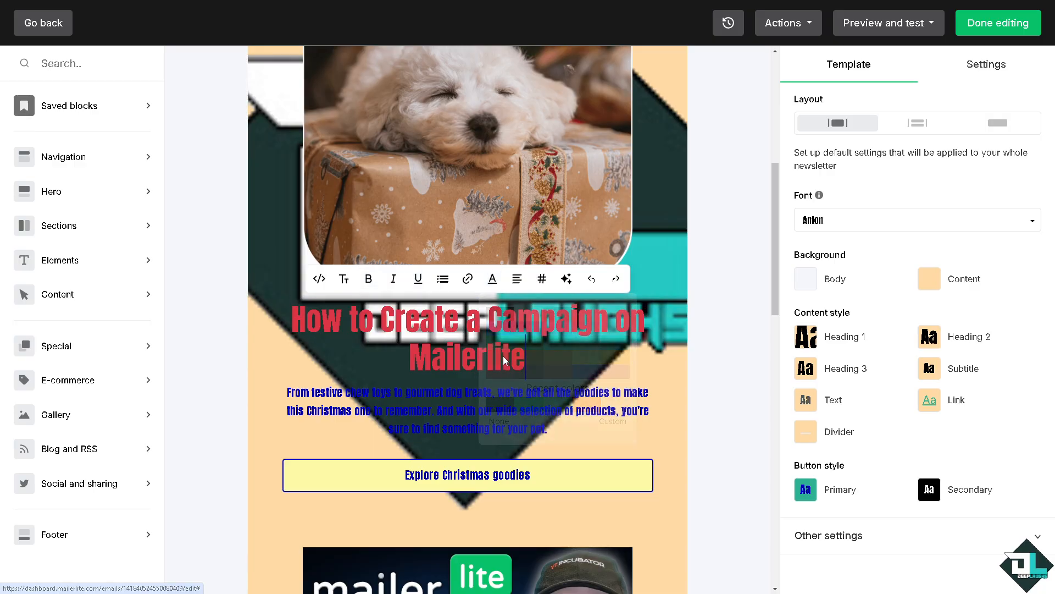
scroll(700, 349, down, 1)
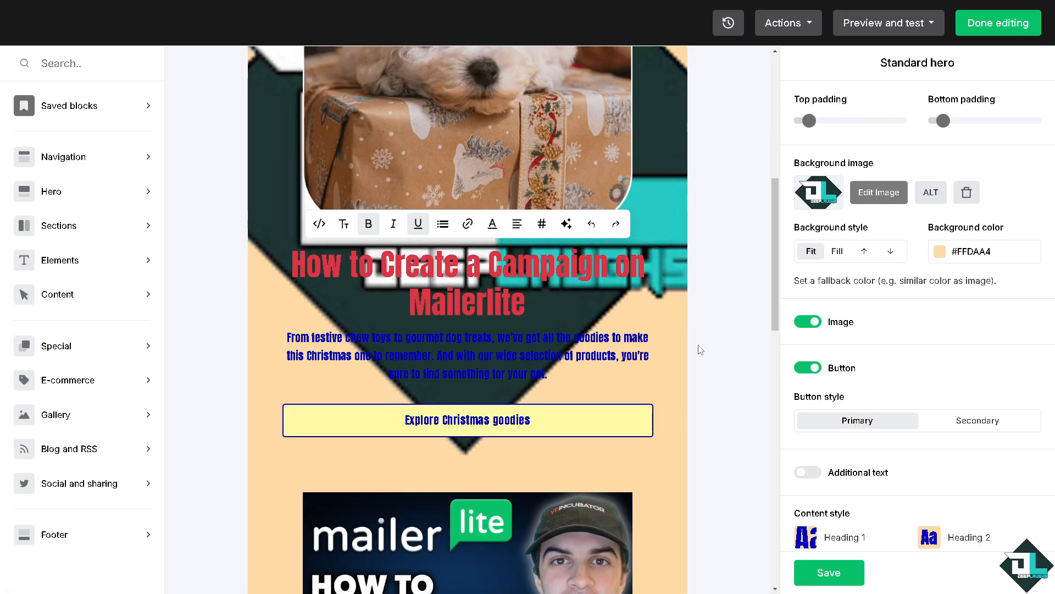
Step: Reduce the top and bottom padding of the hero block with the puppy photo to the minimum
scroll(655, 377, down, 3)
scroll(635, 409, up, 6)
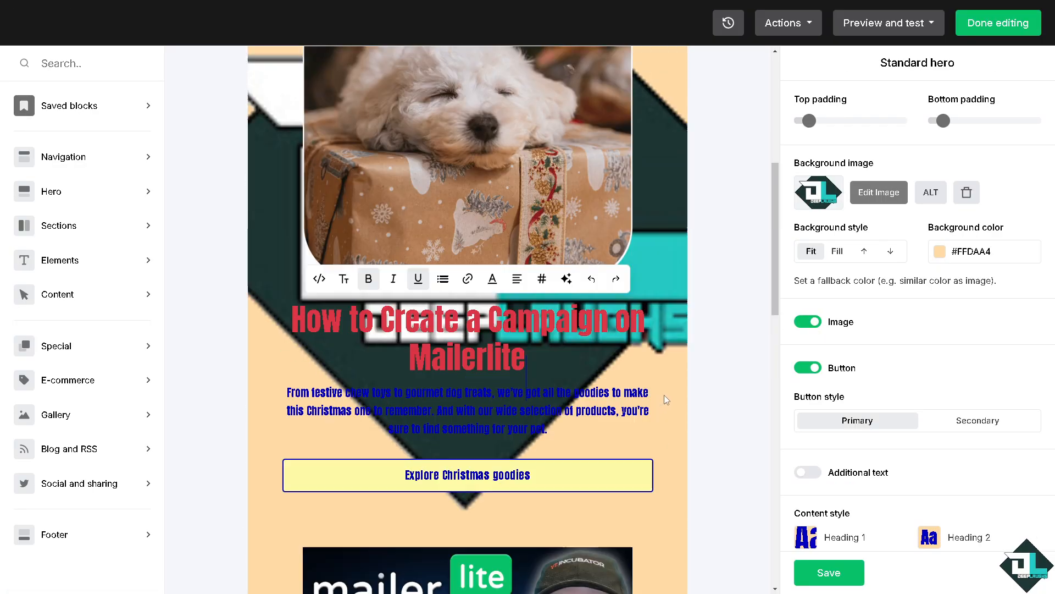
drag(809, 120, 748, 130)
drag(943, 121, 928, 122)
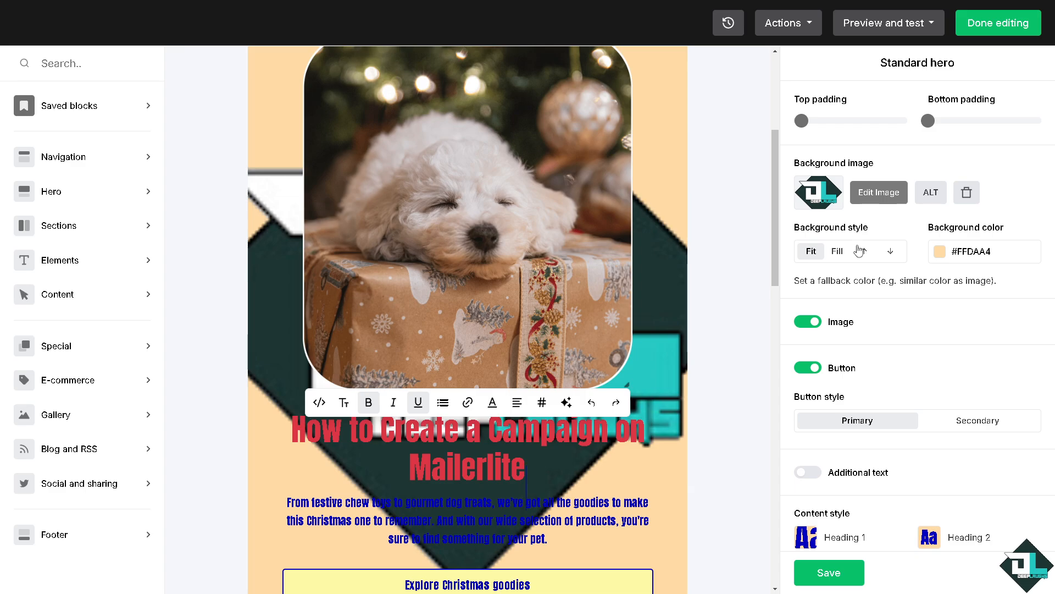
Step: Compare the Fit and Fill background styles for the hero block's background image and keep Fill
scroll(865, 253, down, 1)
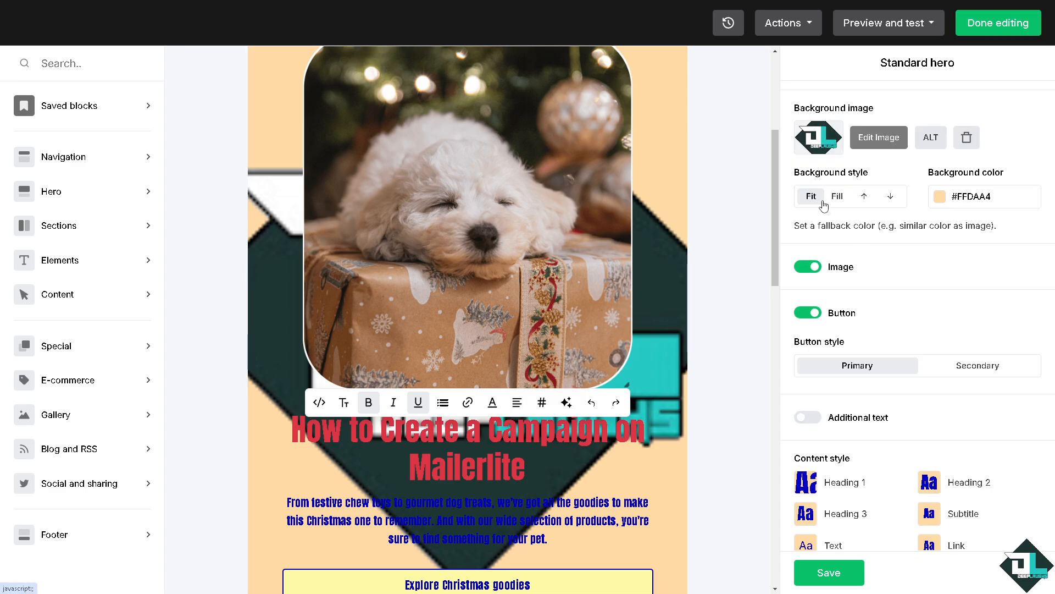
click(842, 197)
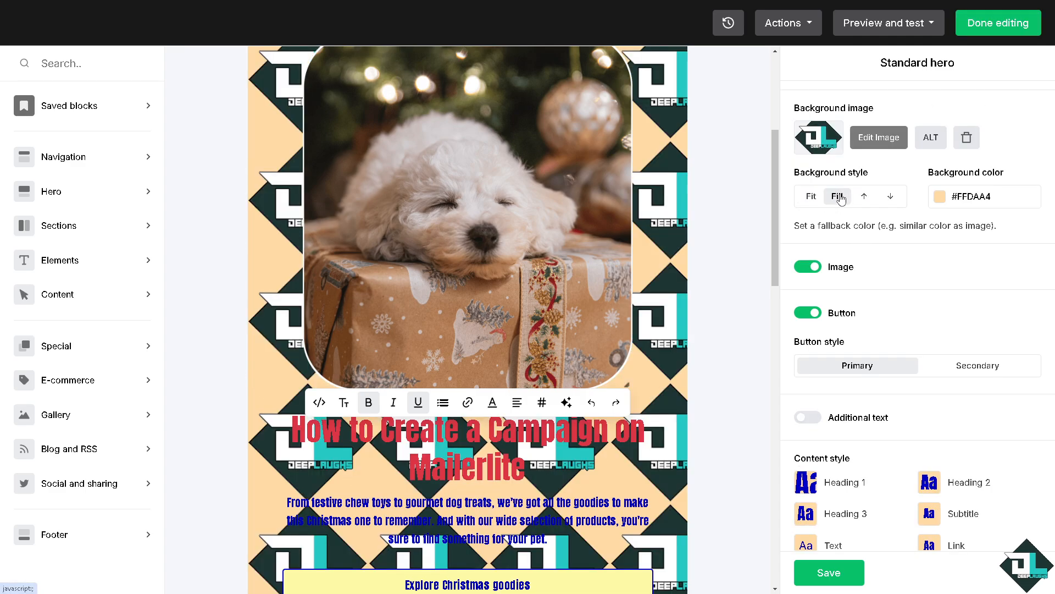
click(812, 198)
click(840, 198)
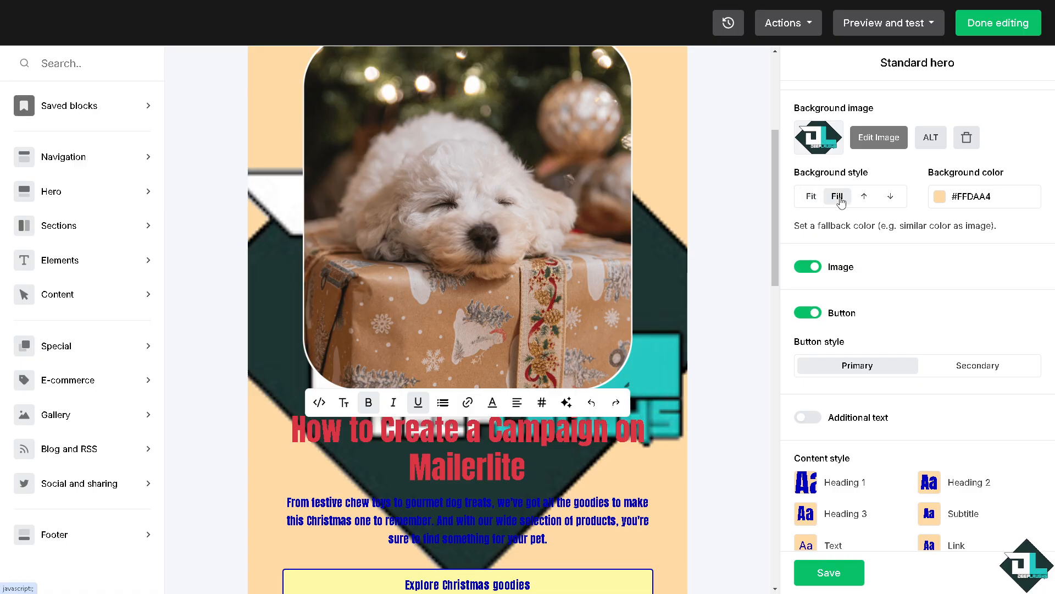
Step: Set the hero block's fallback background color to the mint green #58d7b1
click(941, 197)
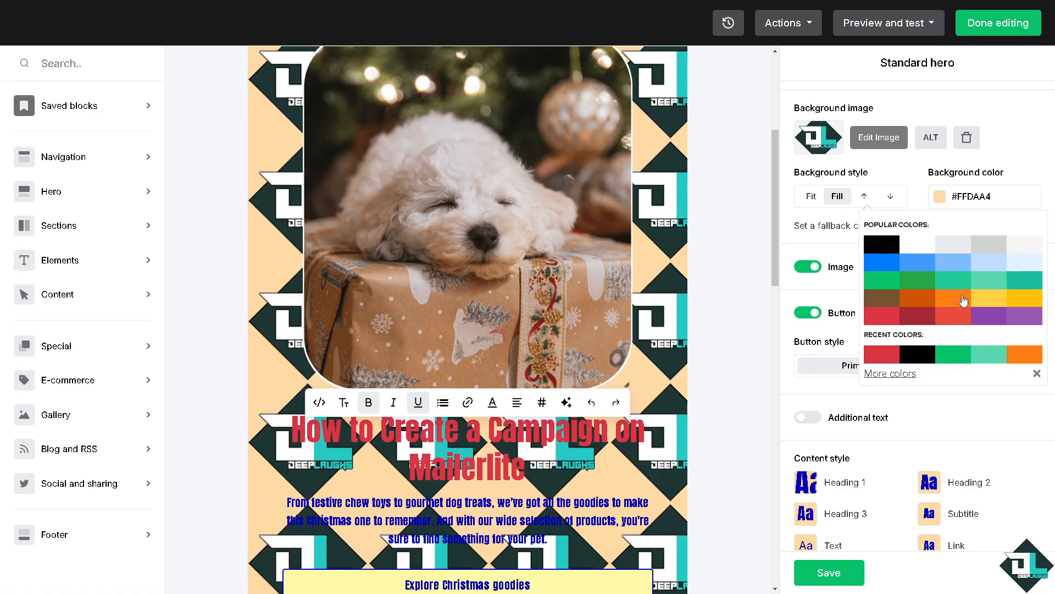
click(997, 284)
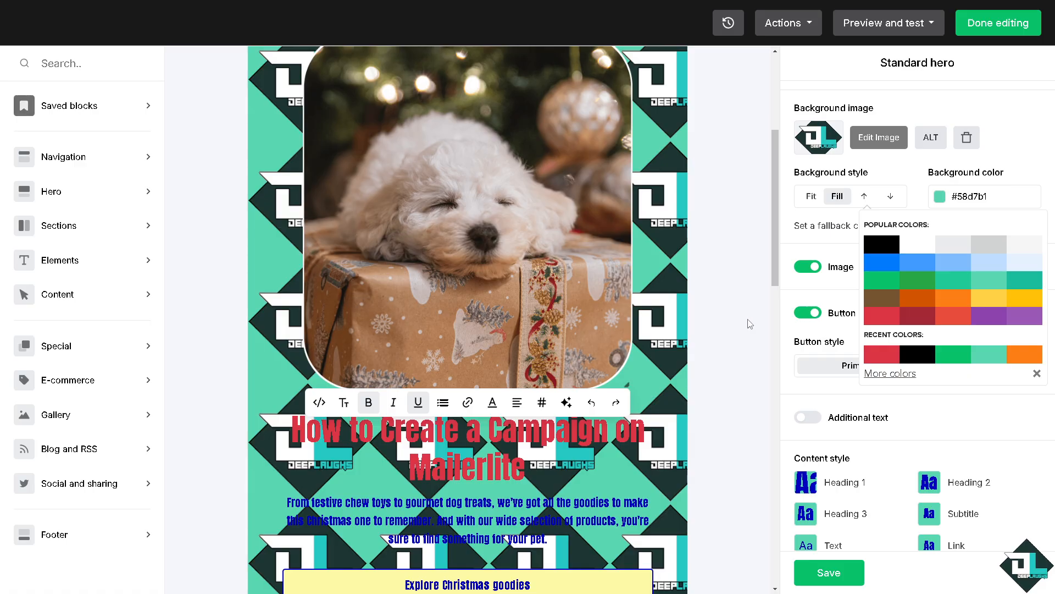
click(794, 246)
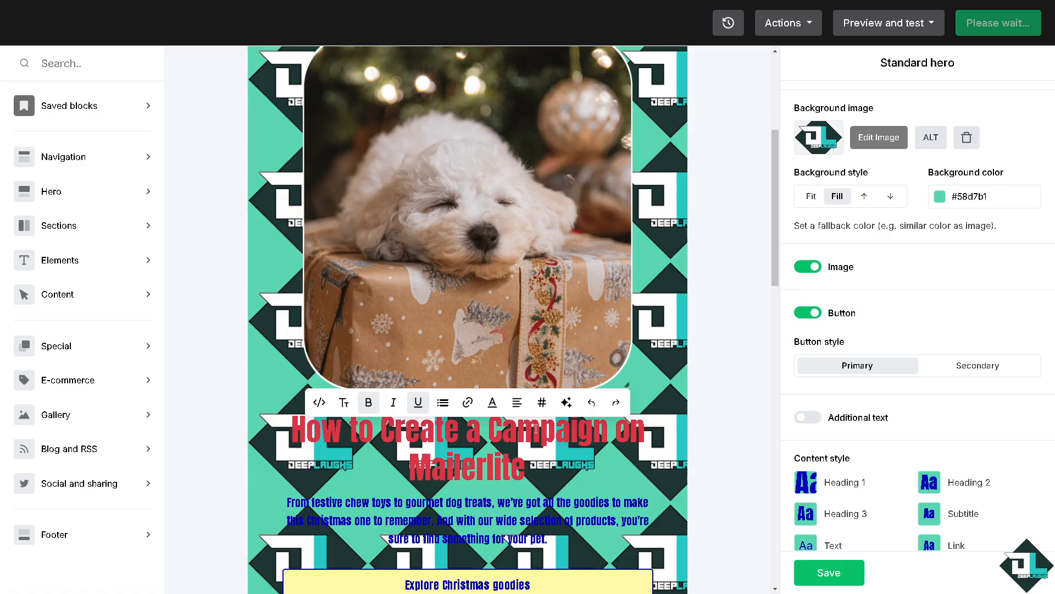
Step: Look over the restyled newsletter and save the hero block's settings
scroll(536, 429, down, 2)
scroll(605, 384, down, 3)
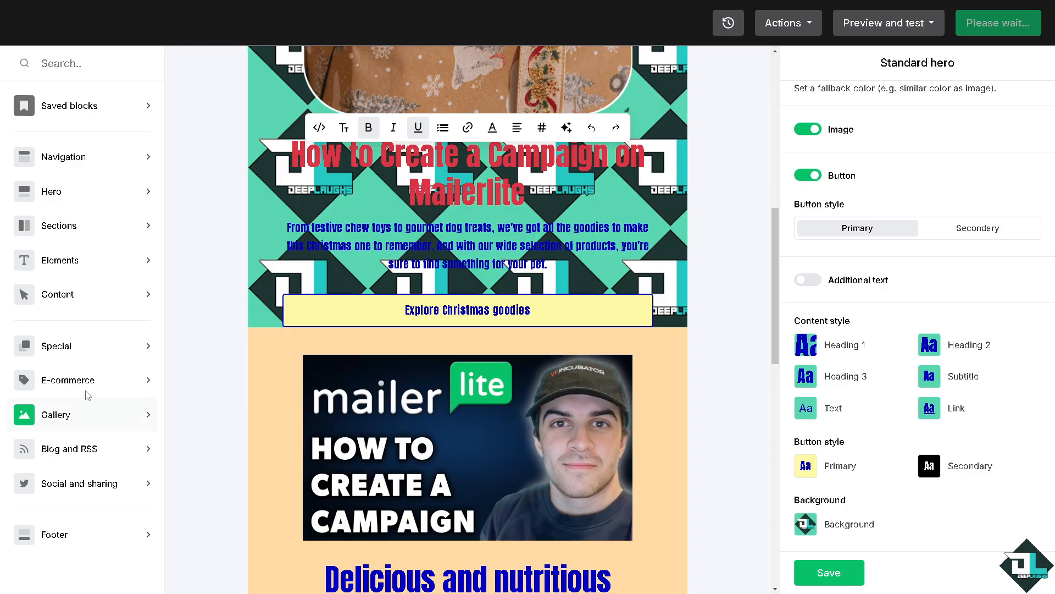
scroll(547, 328, up, 7)
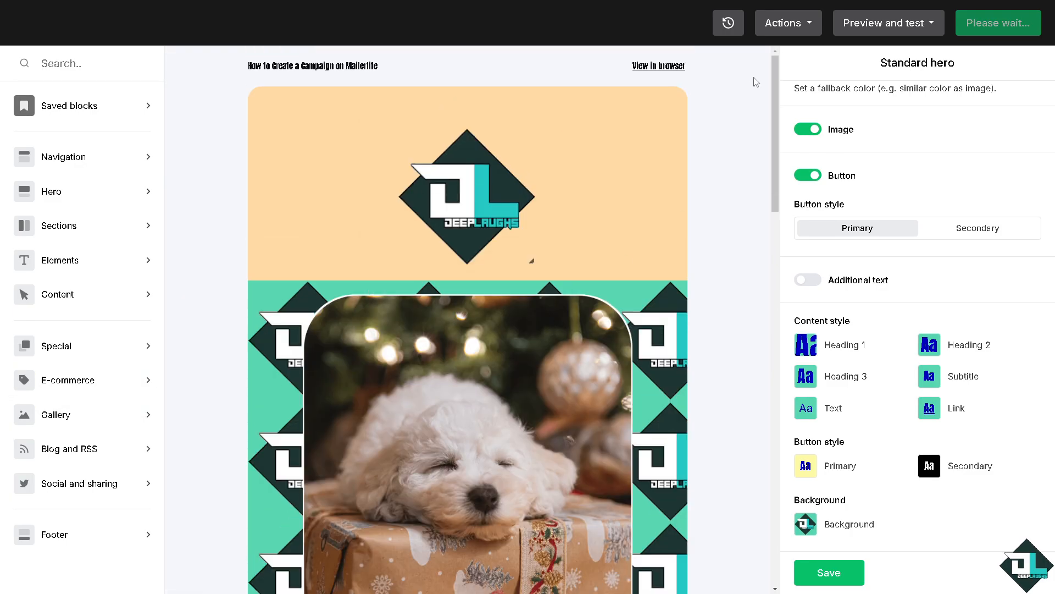
click(807, 26)
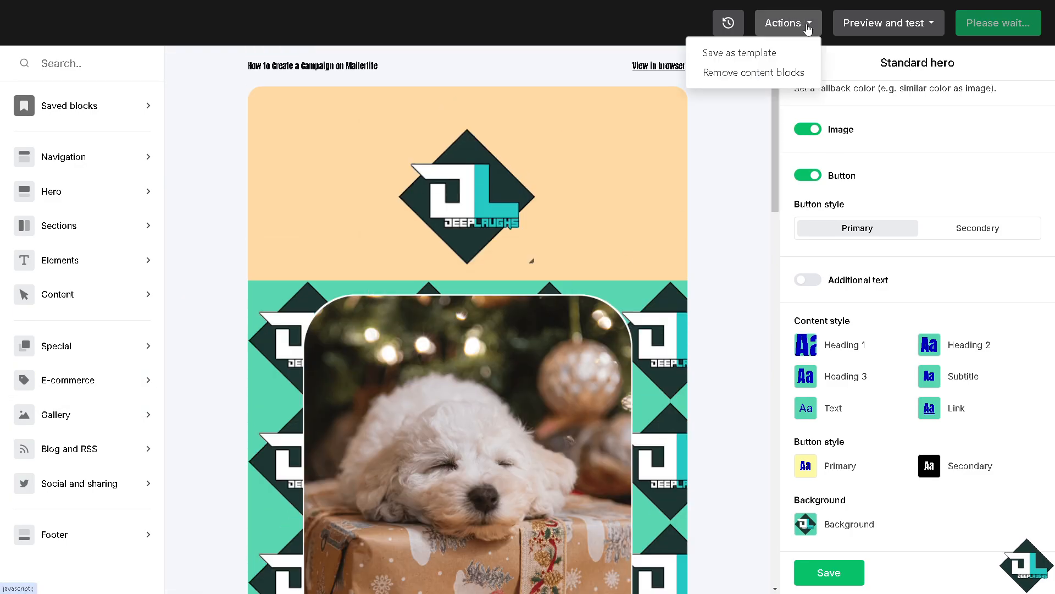
click(1012, 66)
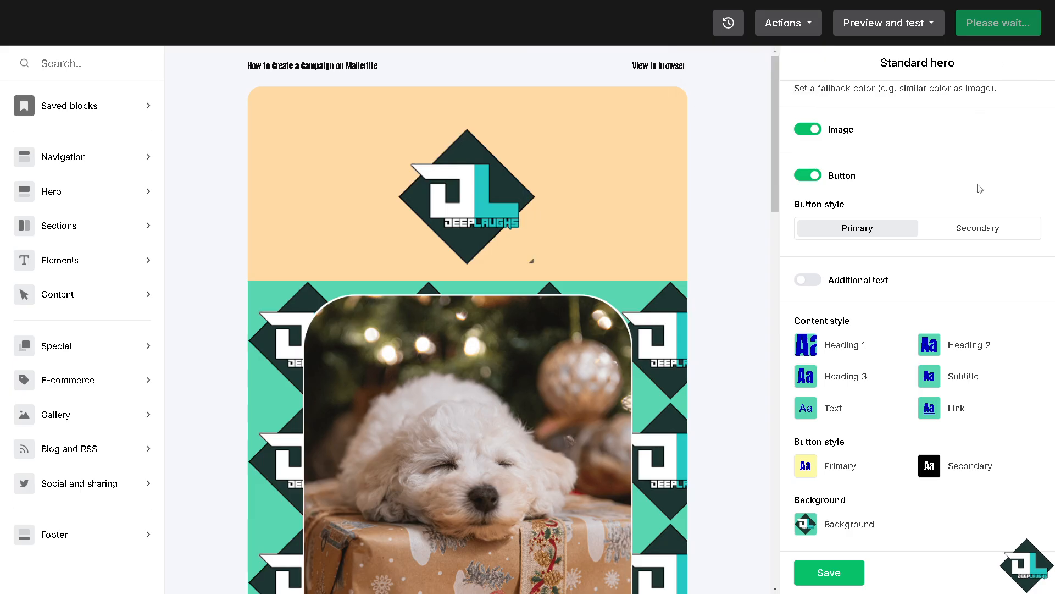
click(839, 574)
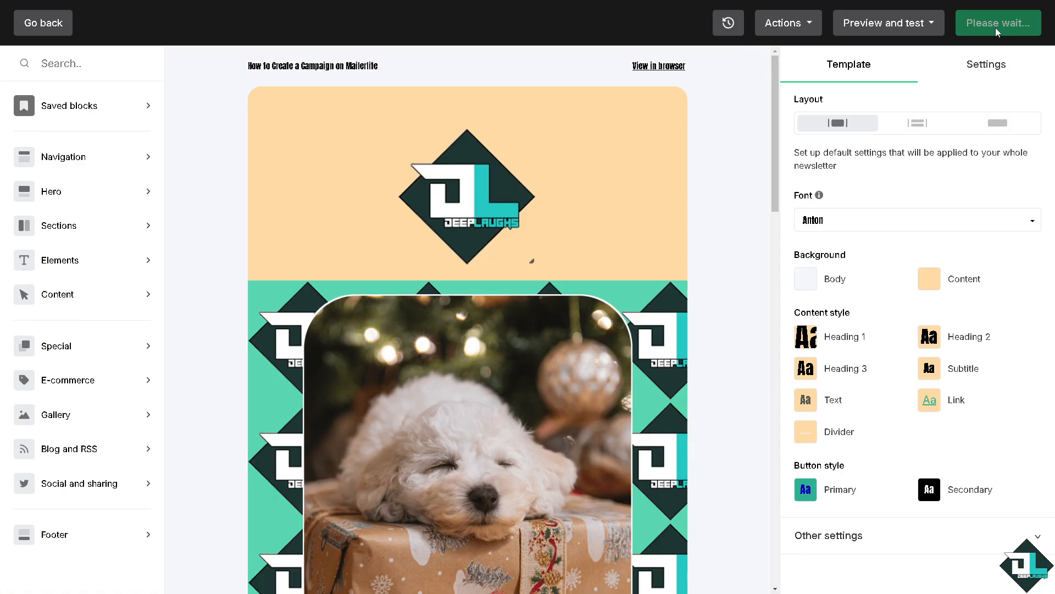
Step: Open the newsletter in preview mode and examine its desktop version from the logo down to the social section and photos
scroll(606, 379, down, 3)
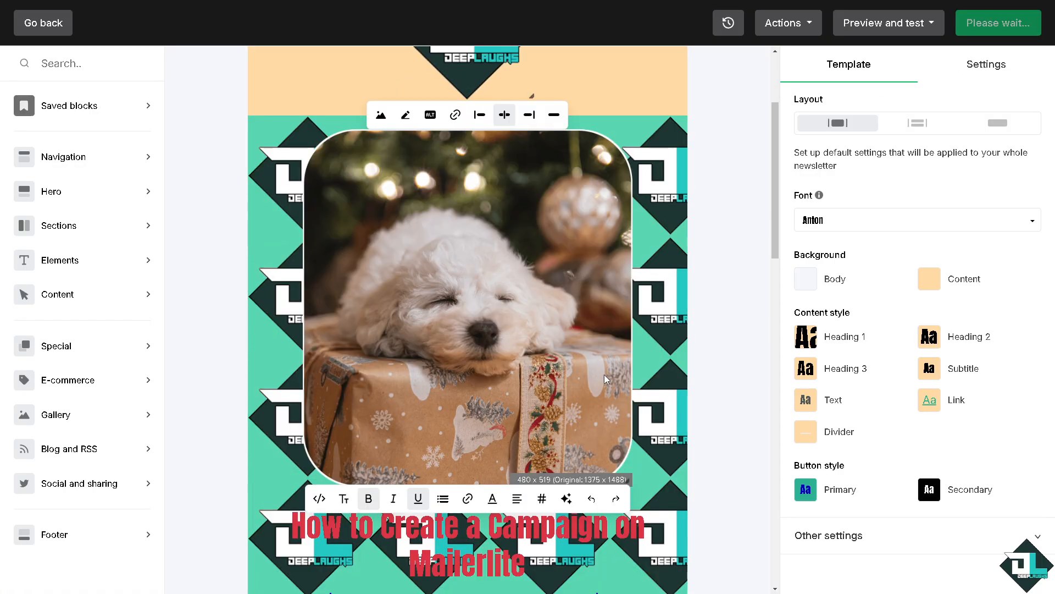
scroll(605, 375, down, 1)
scroll(605, 375, up, 4)
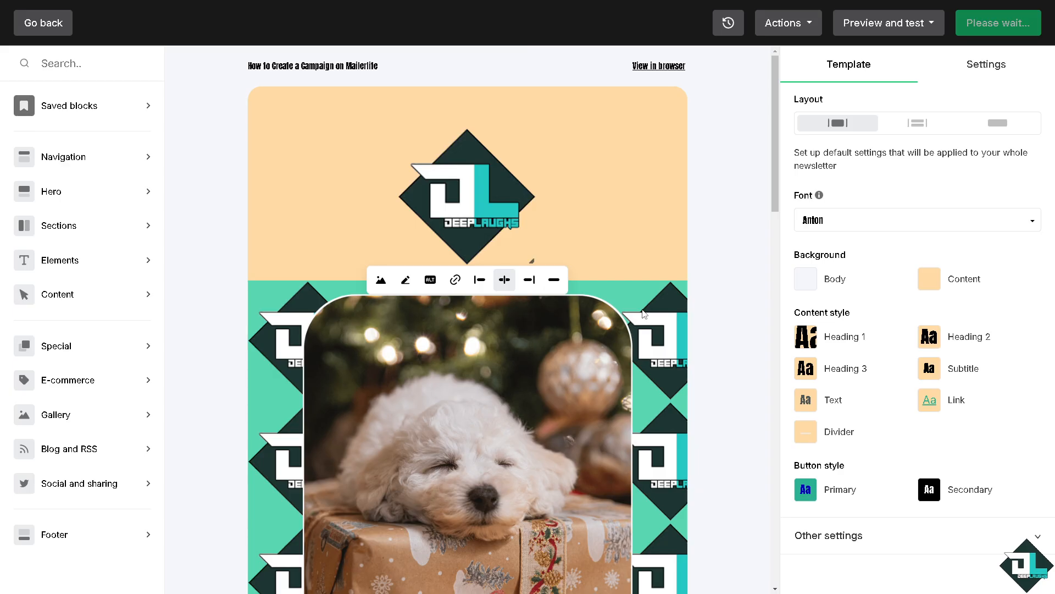
click(920, 29)
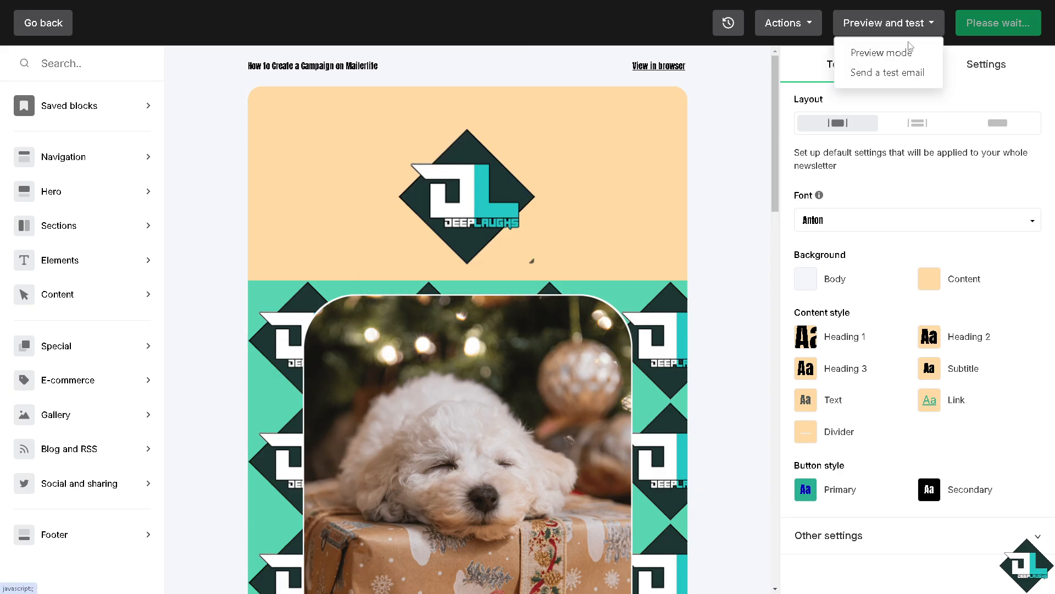
click(882, 55)
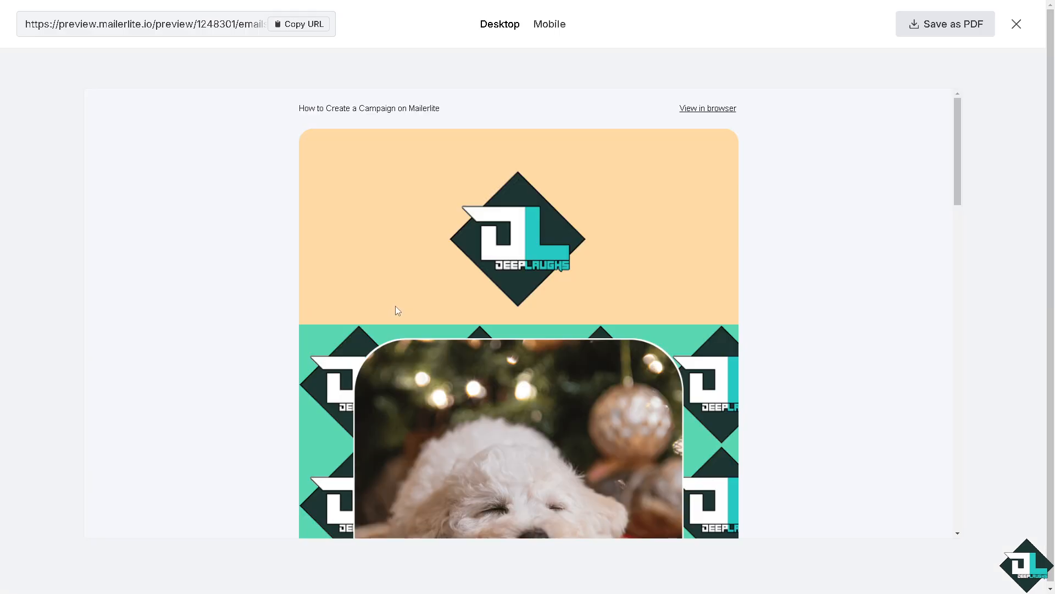
scroll(573, 268, down, 3)
scroll(569, 267, down, 3)
scroll(542, 235, up, 1)
scroll(565, 345, down, 3)
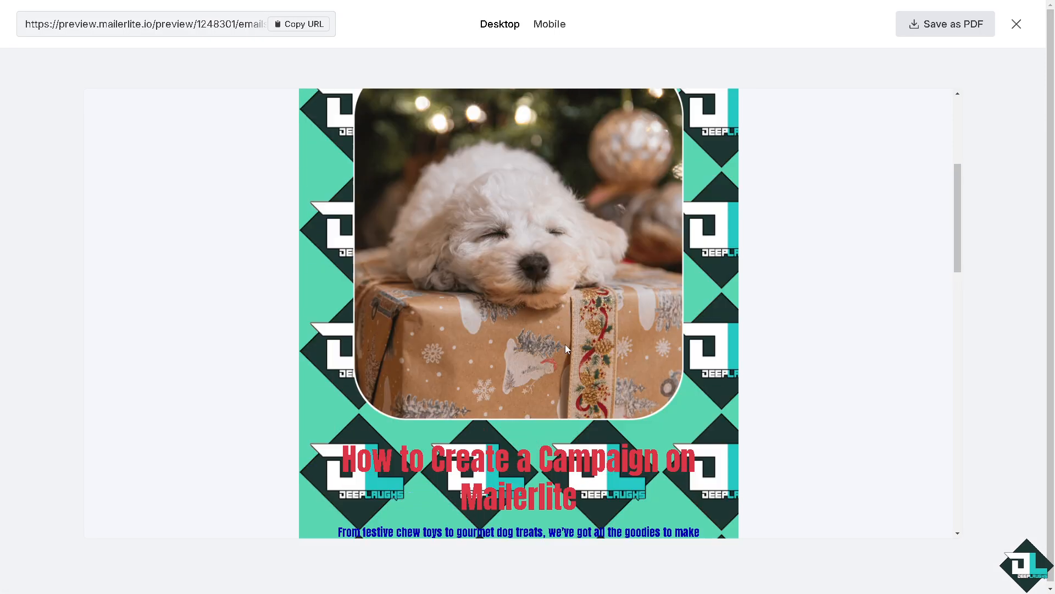
scroll(564, 363, down, 10)
scroll(567, 360, up, 5)
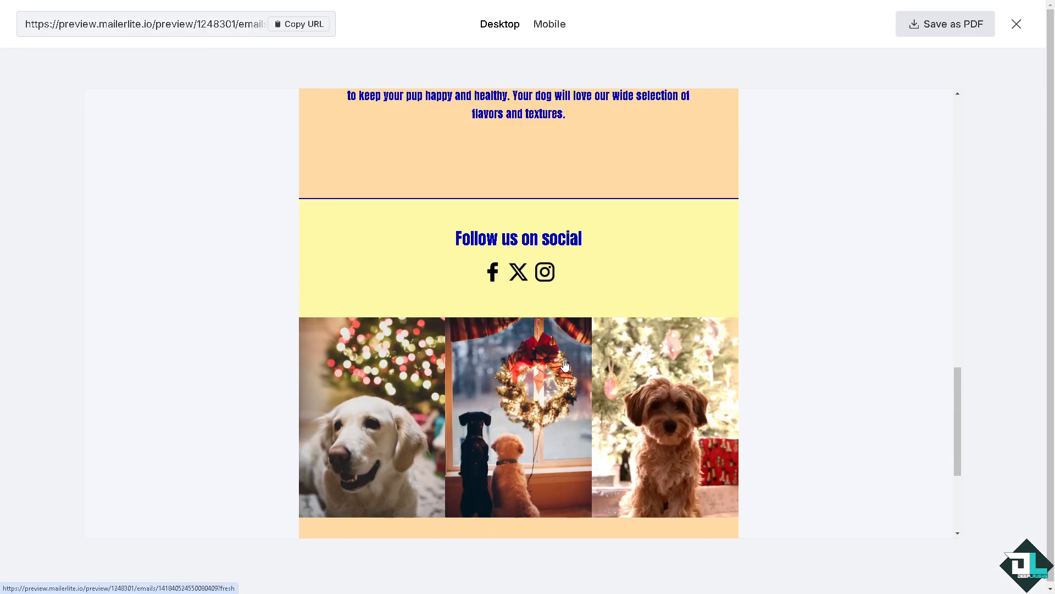
scroll(567, 360, up, 4)
Step: Switch the preview to the mobile version and examine the whole newsletter layout
click(552, 25)
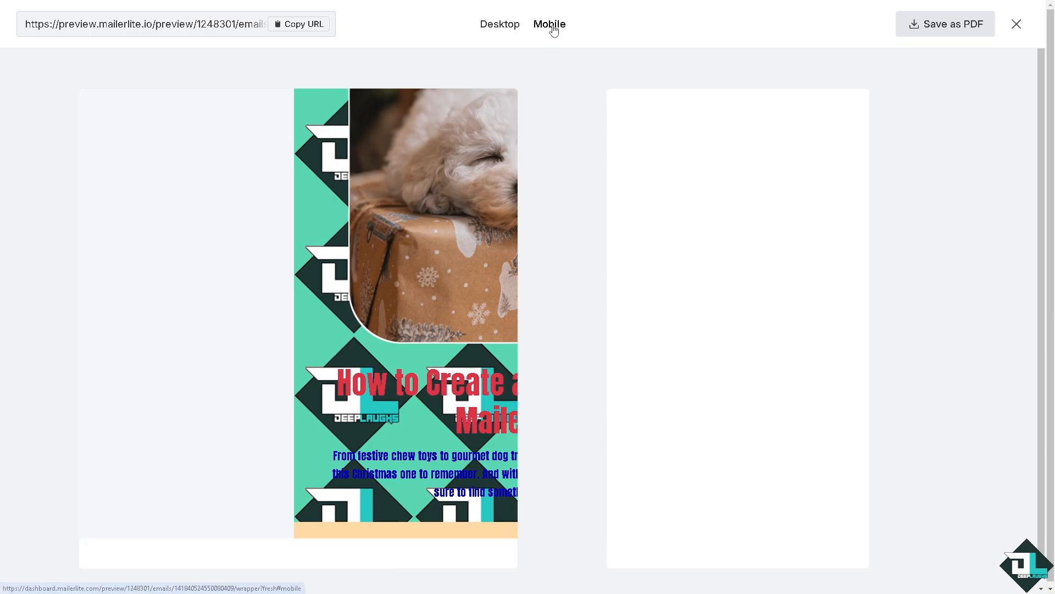
scroll(536, 279, down, 10)
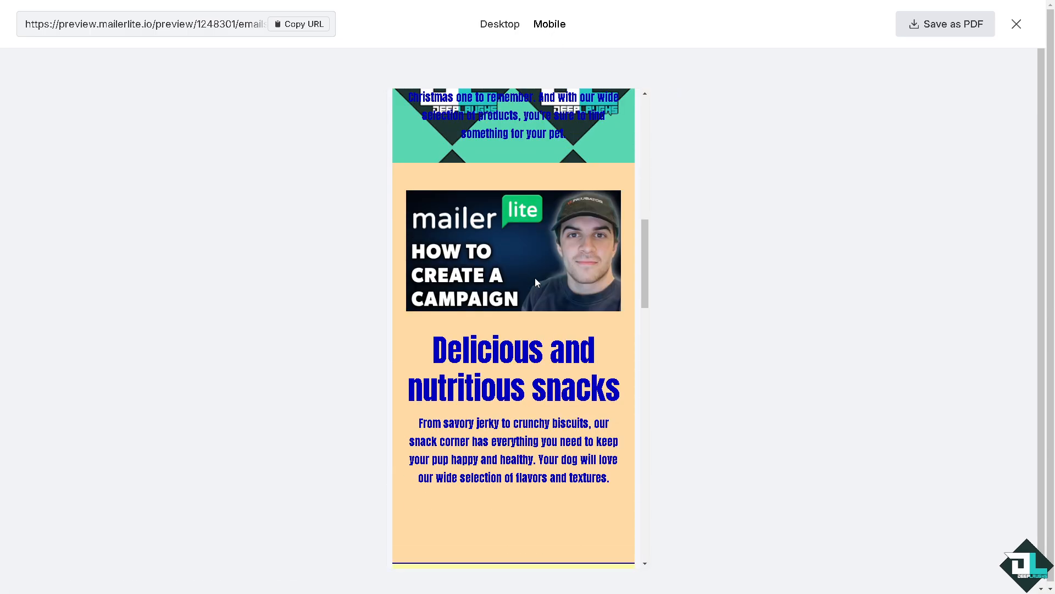
scroll(536, 280, up, 10)
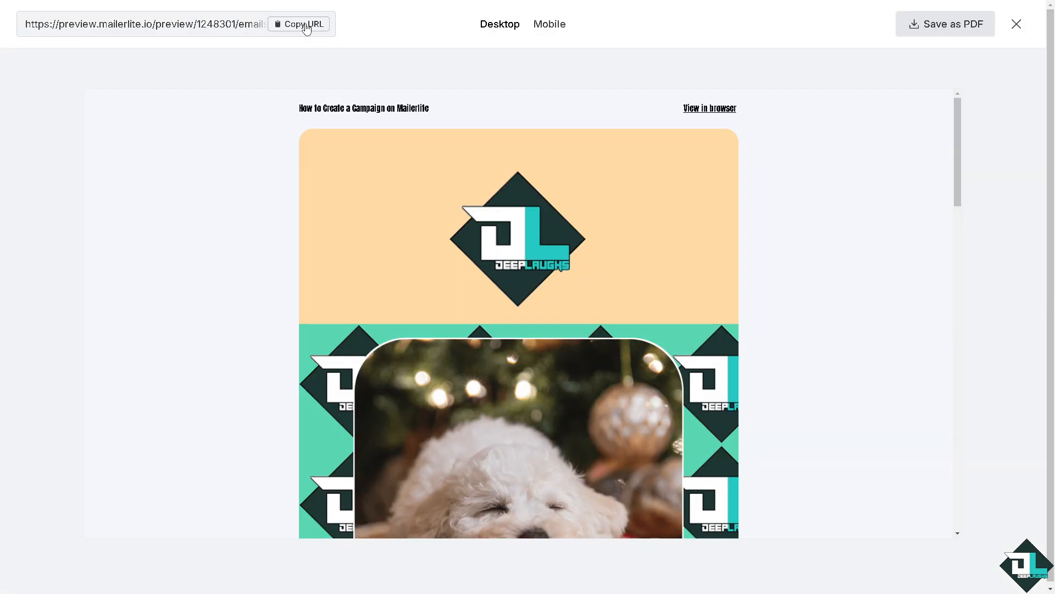
Step: Copy the newsletter's preview URL and close the preview
click(305, 25)
click(1016, 25)
Step: Try to send a test email of the newsletter to the prefilled e-mail address, and dismiss the test dialog
click(930, 32)
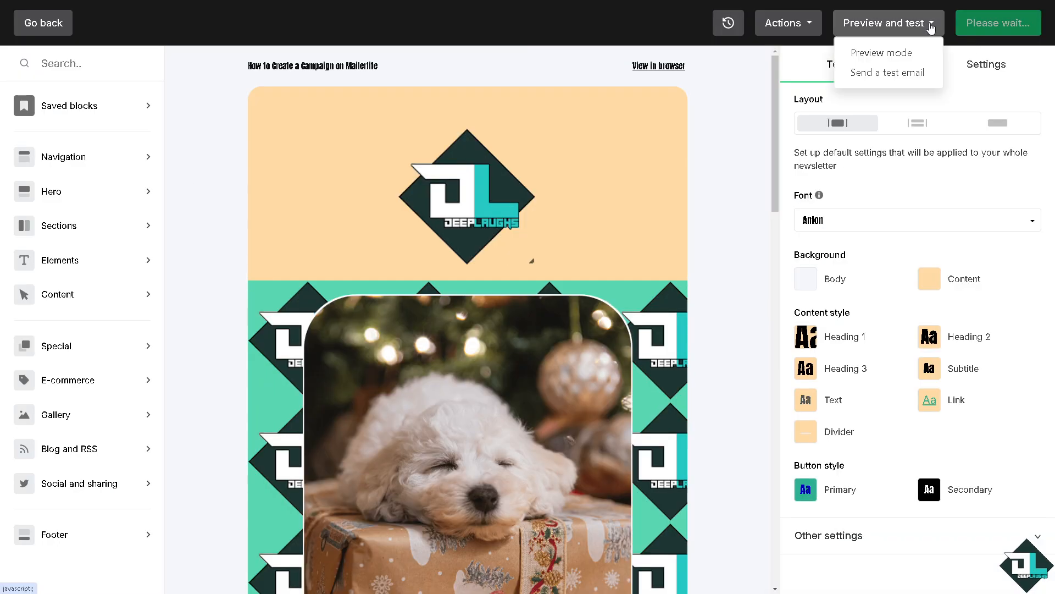
click(870, 72)
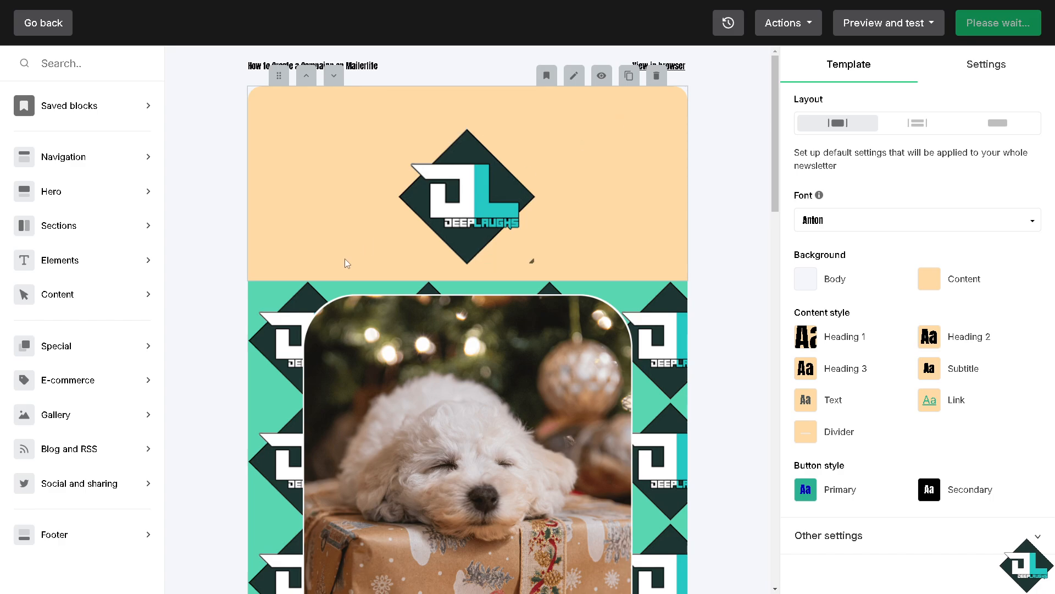
click(27, 255)
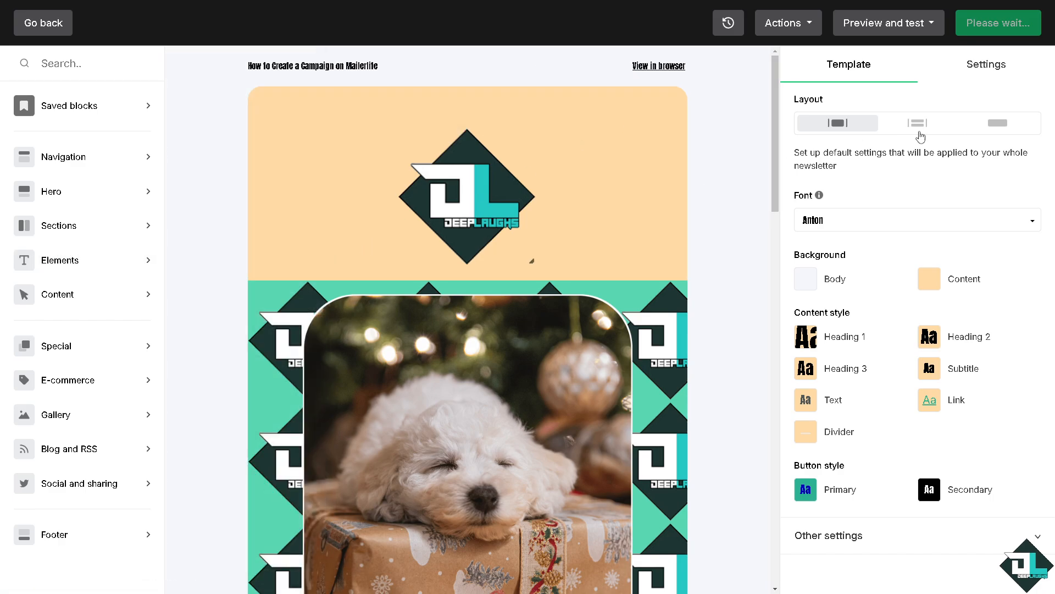
click(906, 30)
click(883, 73)
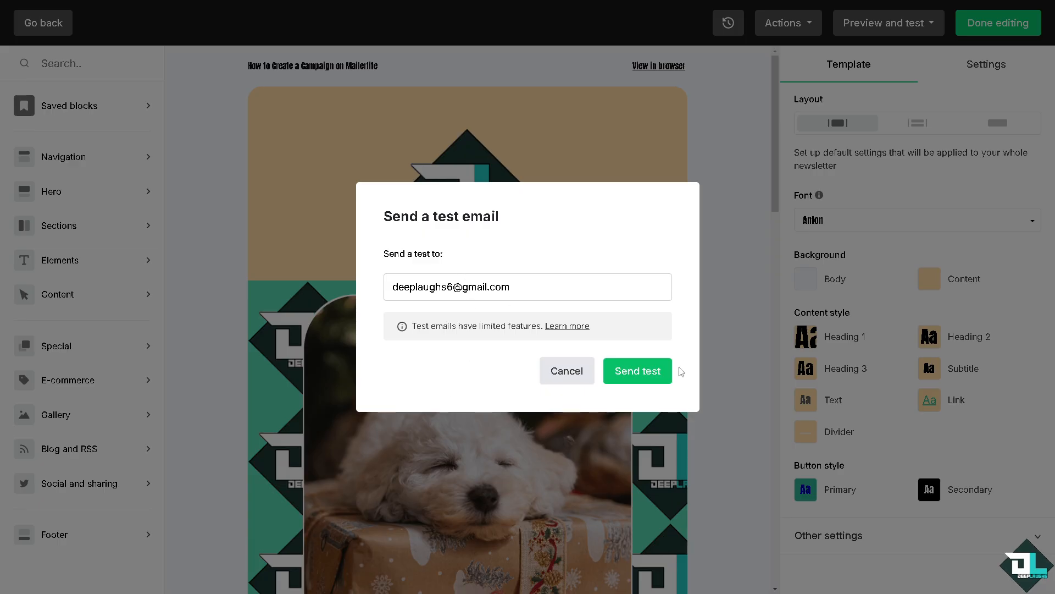
click(643, 377)
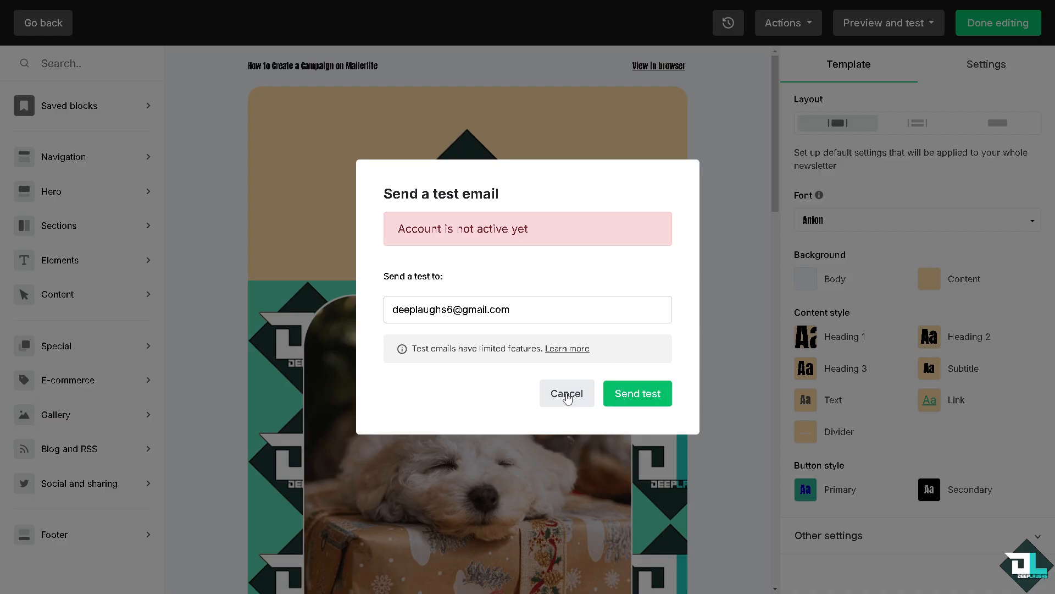
click(576, 372)
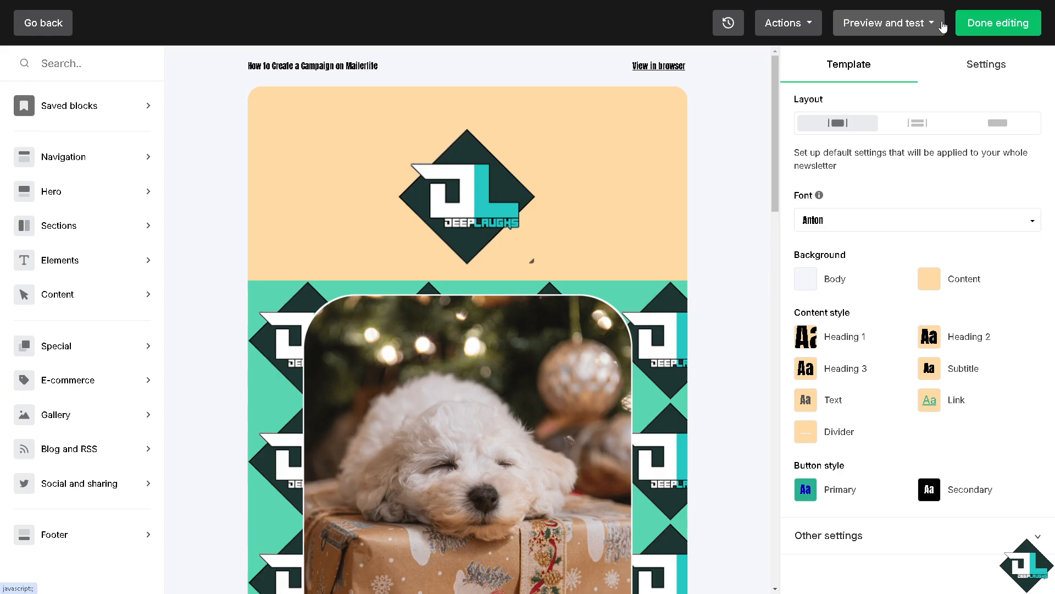
Step: Save the newsletter design as a template named "DEEP LAUGHS CAMPAIGN TEMPLATE"
click(807, 24)
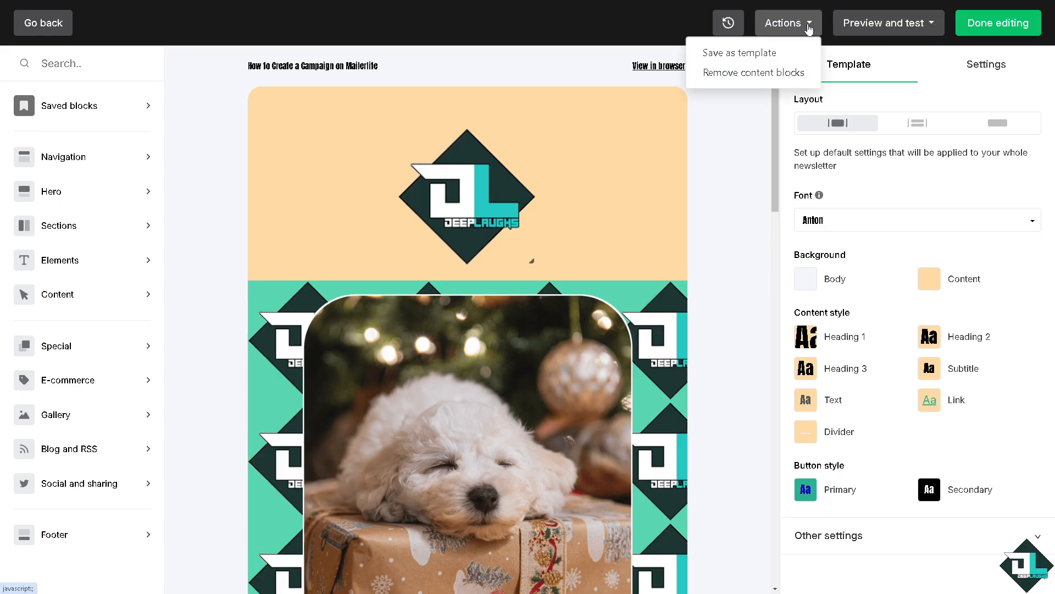
click(740, 53)
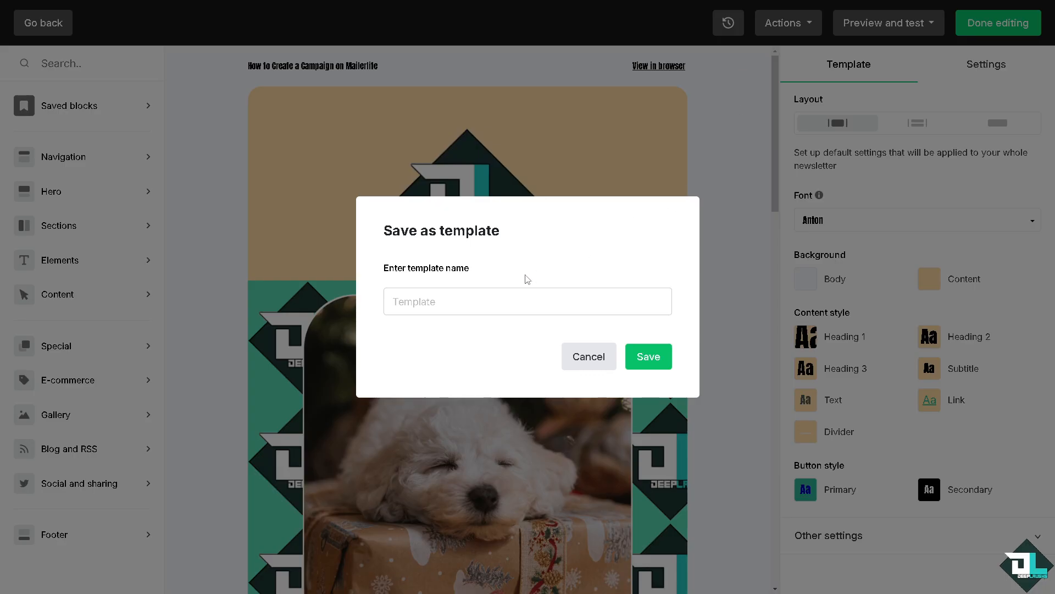
click(426, 303)
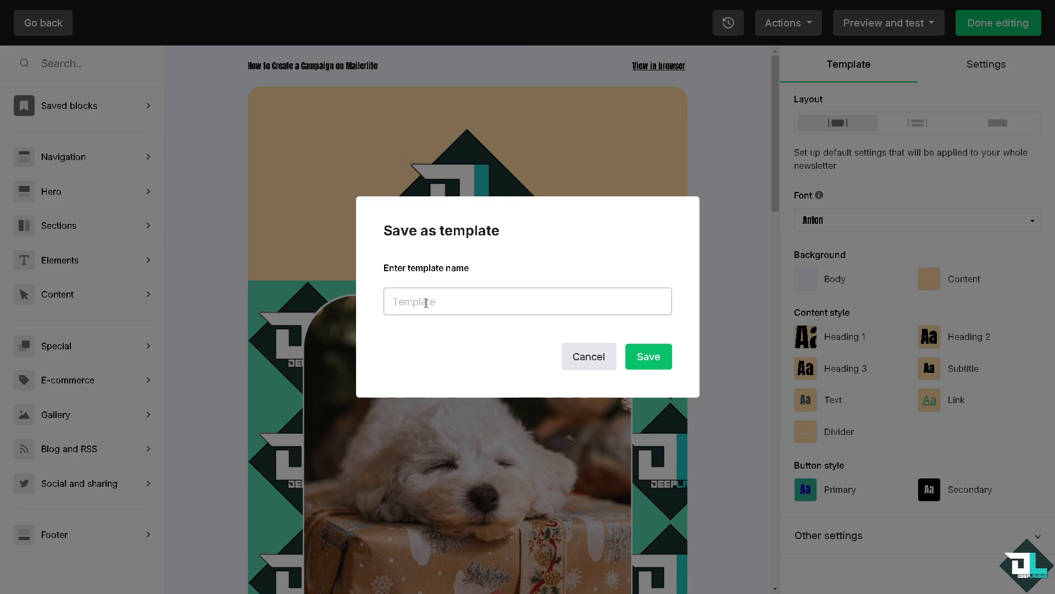
text(DEEP LAUGHS CAMPAI)
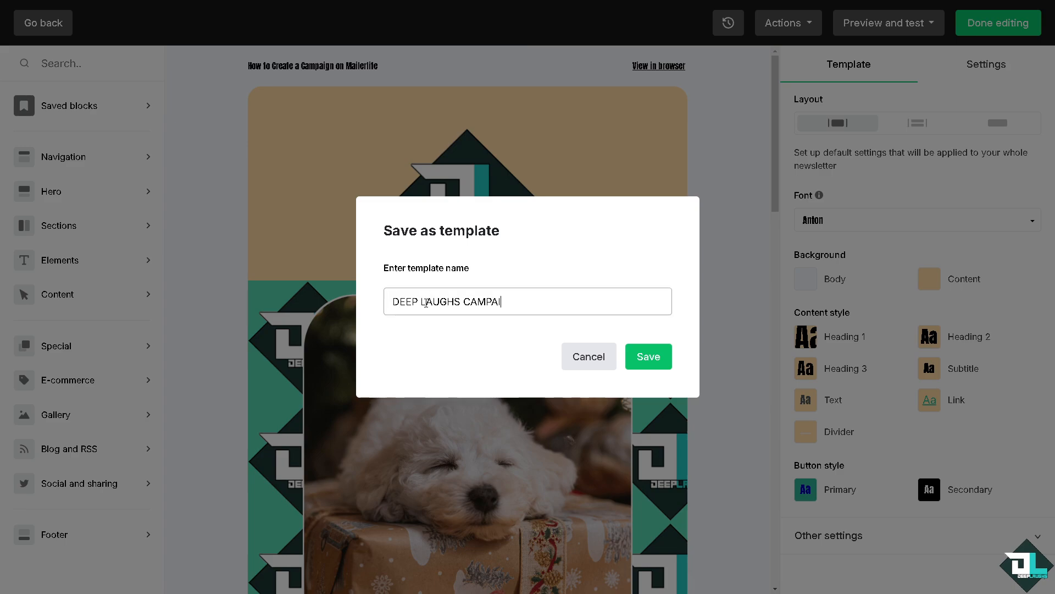
text(GN TEMPLATE)
click(662, 357)
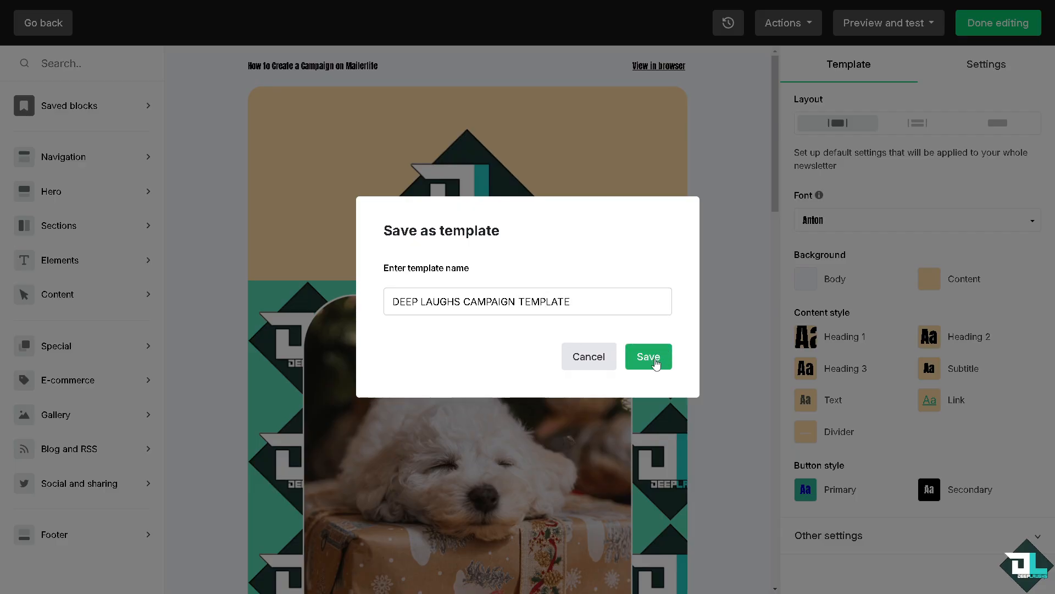